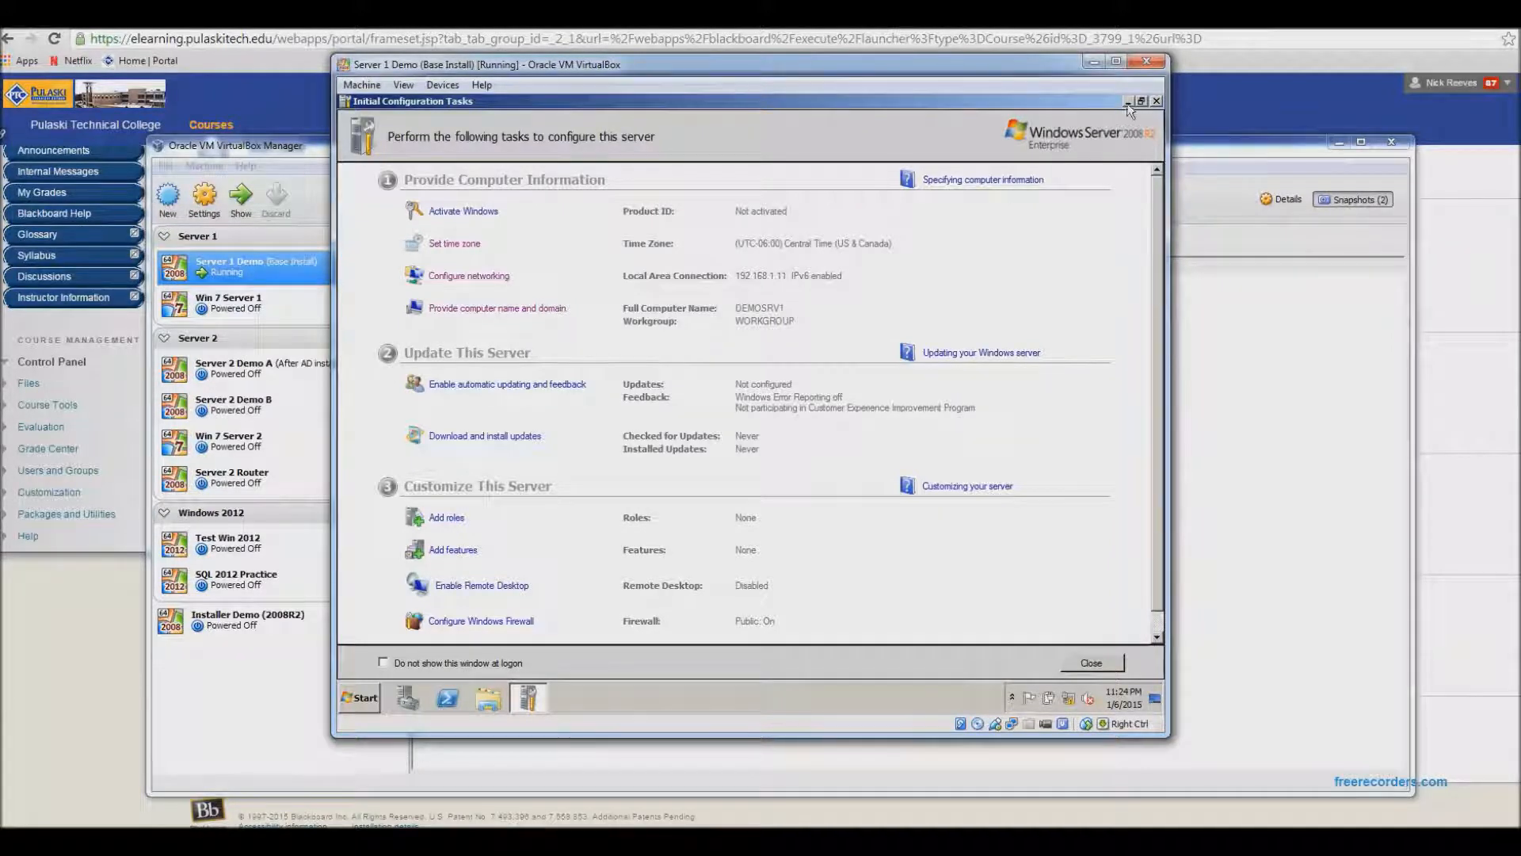
- Close the initial configuration tasks window and open the Roles node in Server Manager
left_click(1157, 102)
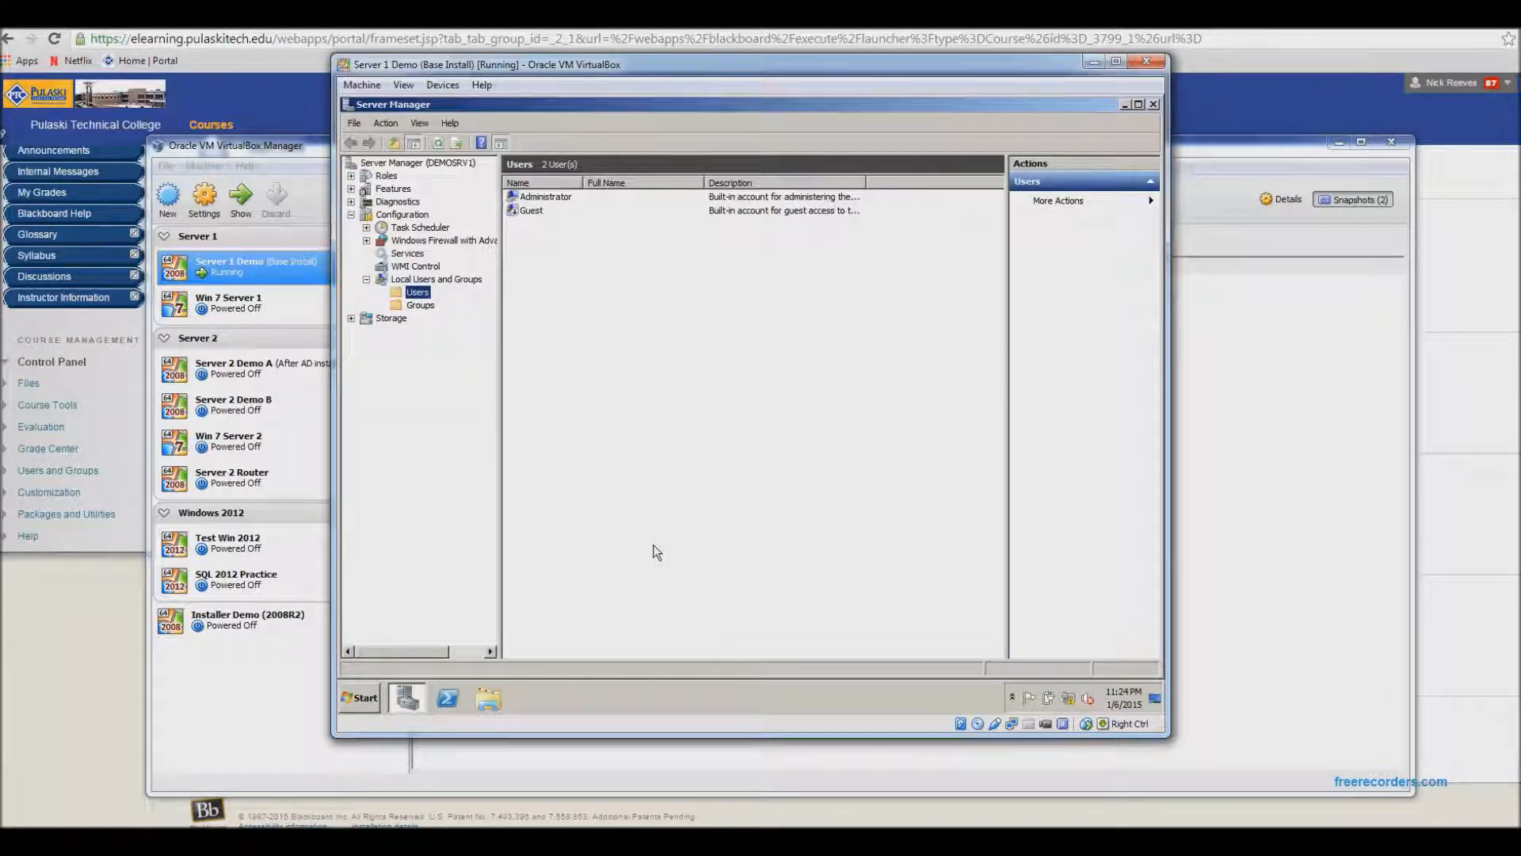
left_click(353, 217)
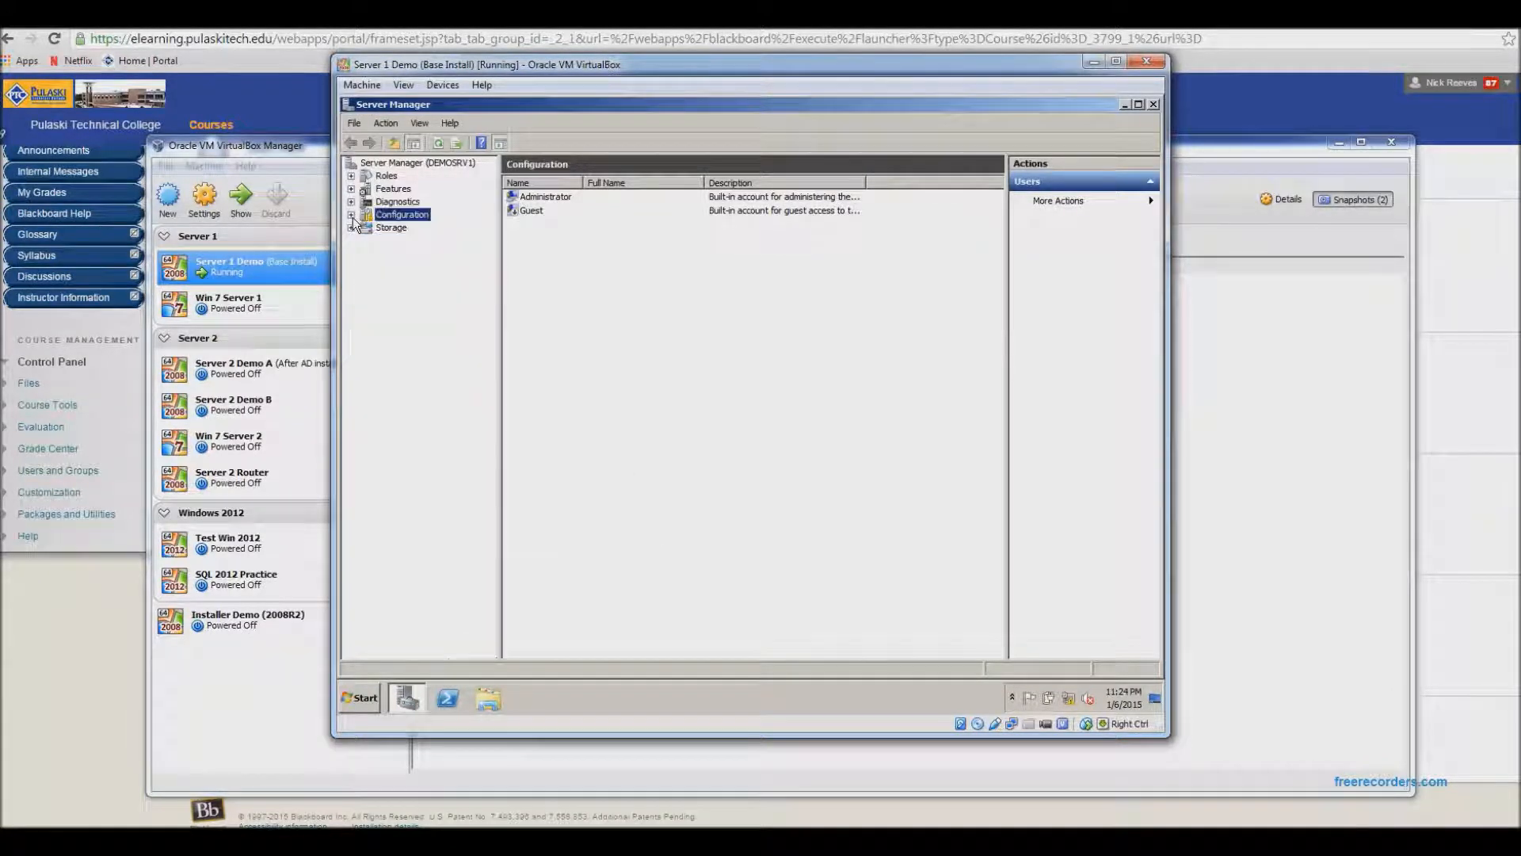
left_click(370, 177)
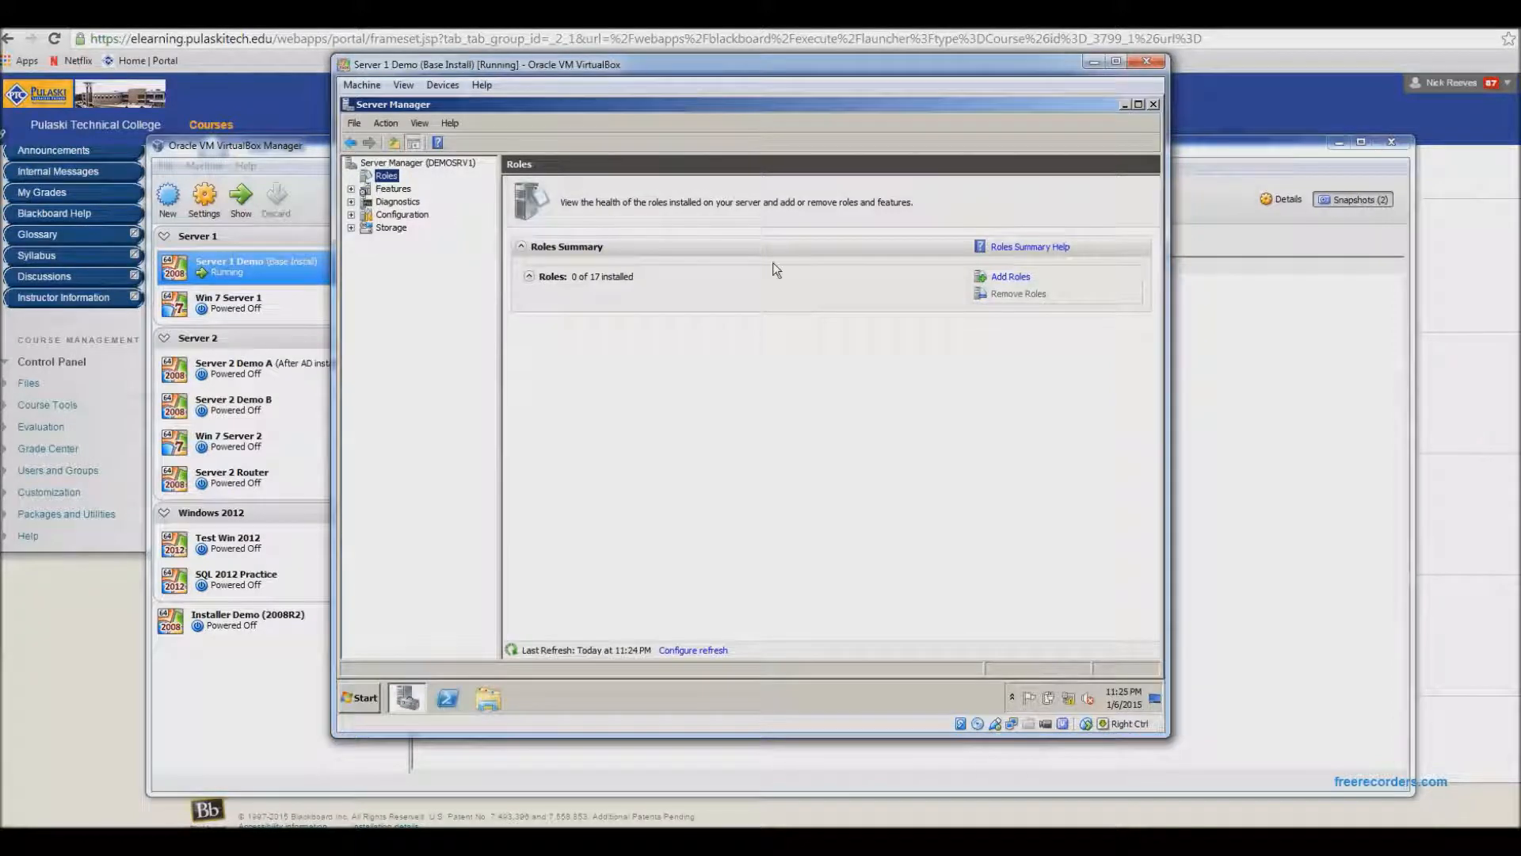
- Start the Add Roles wizard and select the DNS Server role
left_click(1015, 278)
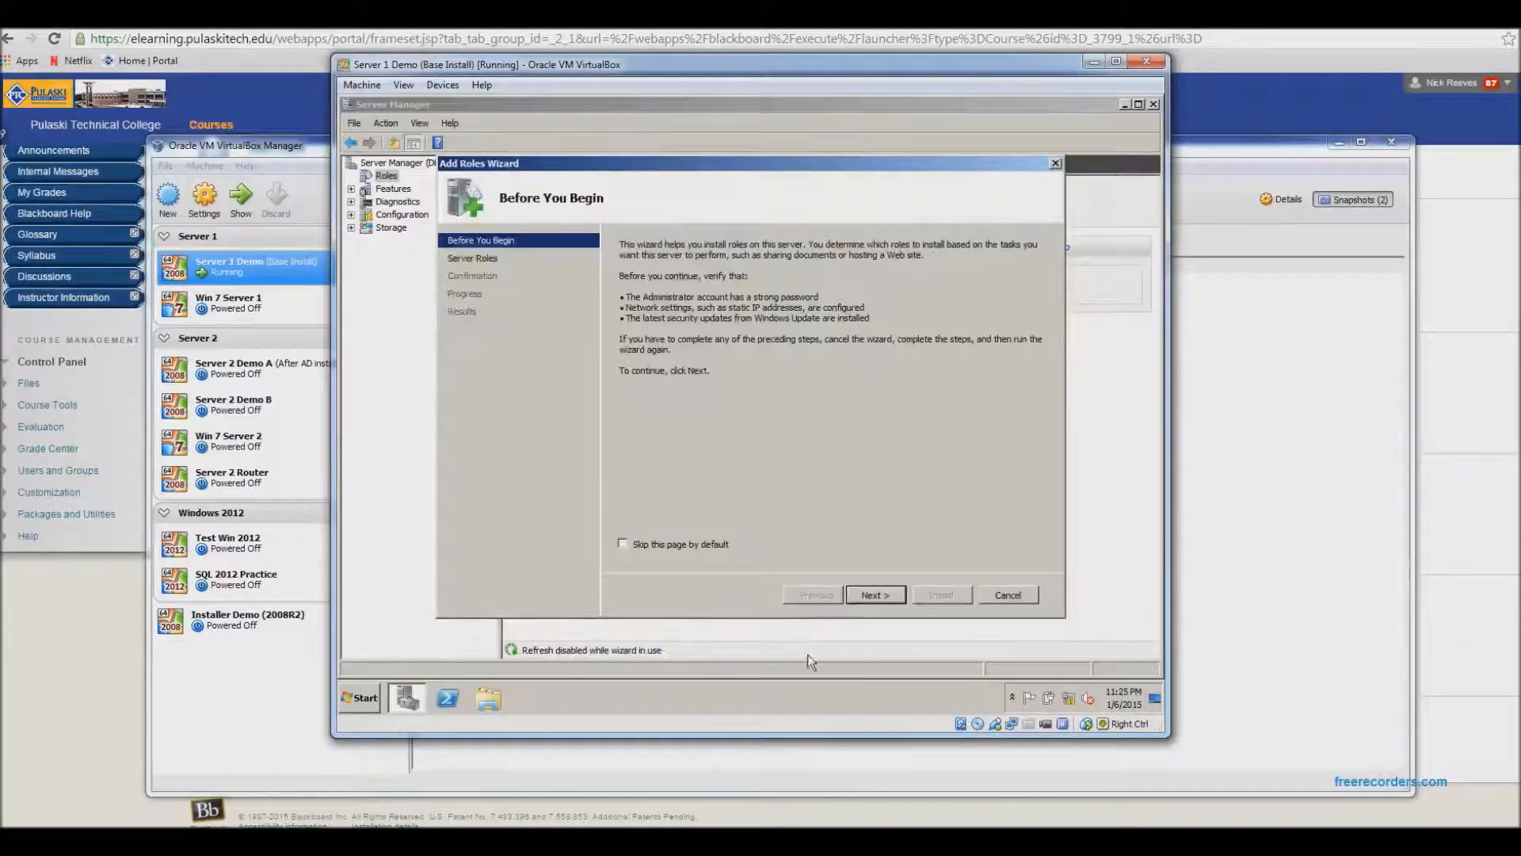
left_click(883, 596)
left_click(625, 369)
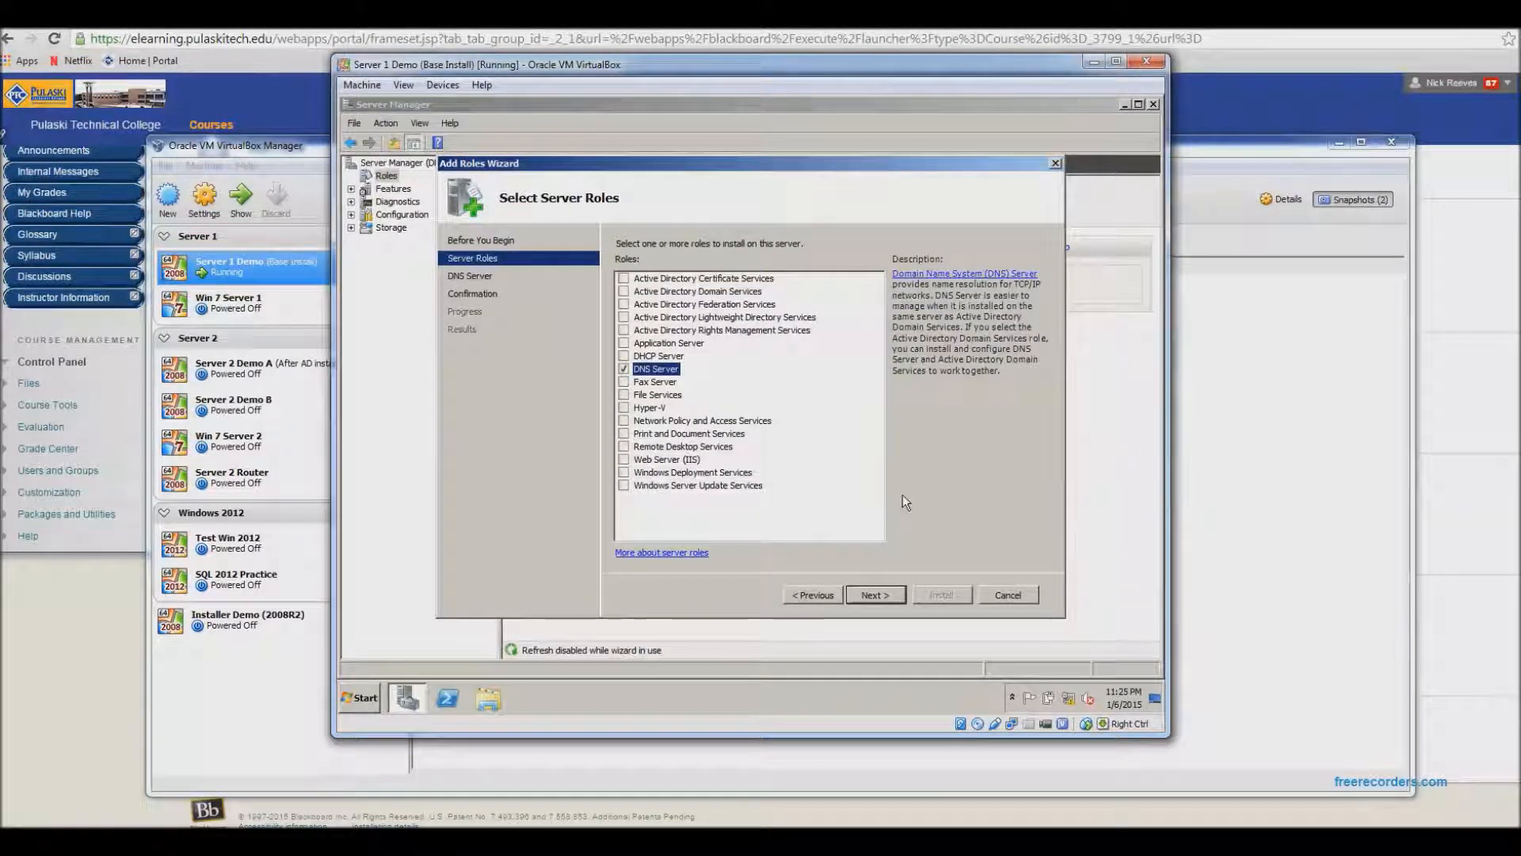
left_click(877, 595)
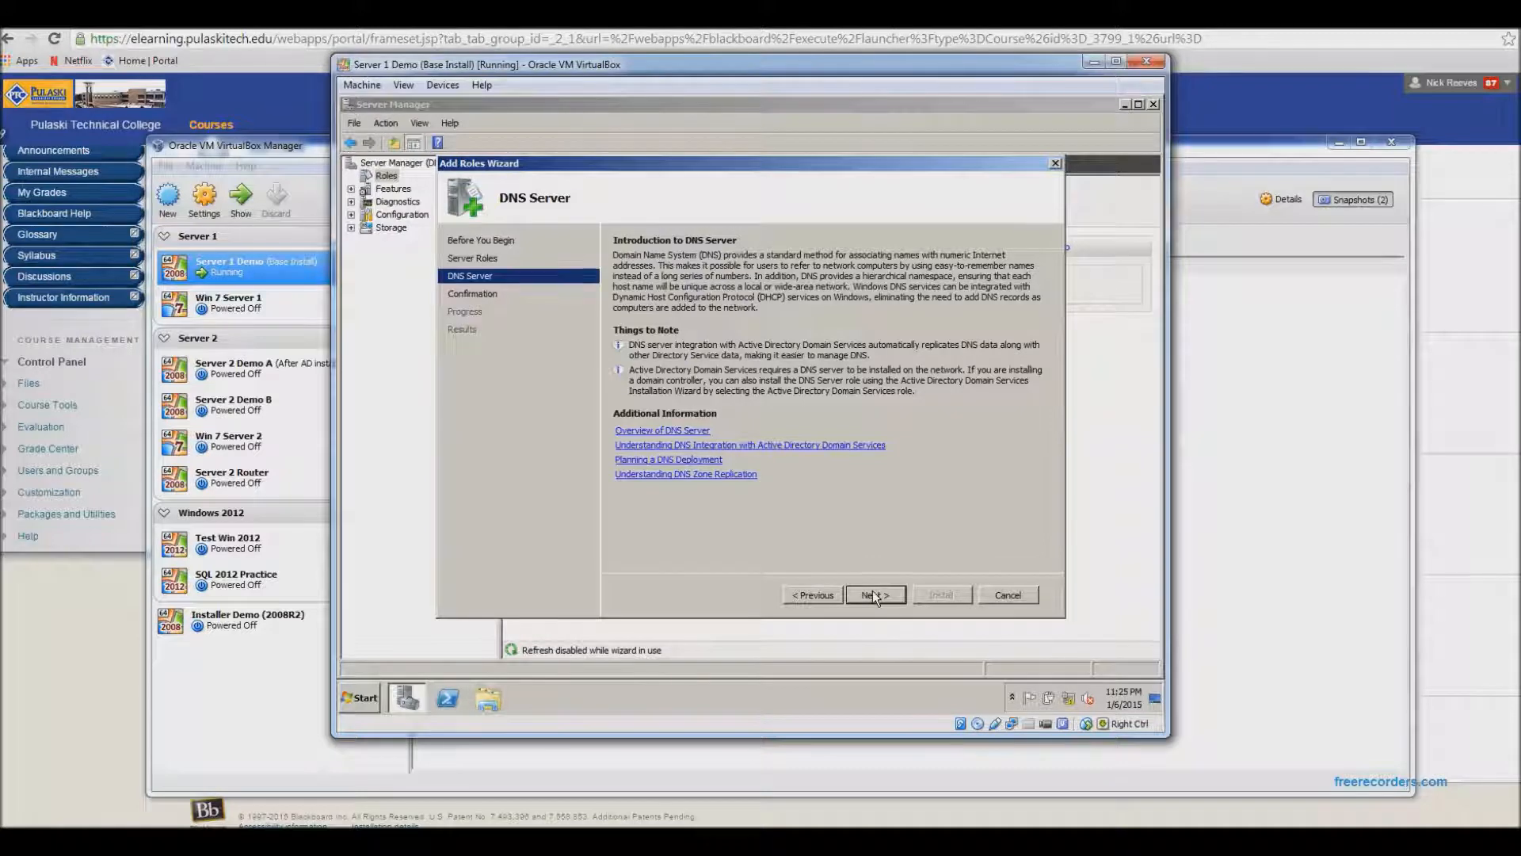
- Proceed through the wizard to install the DNS Server role and close it
left_click(873, 595)
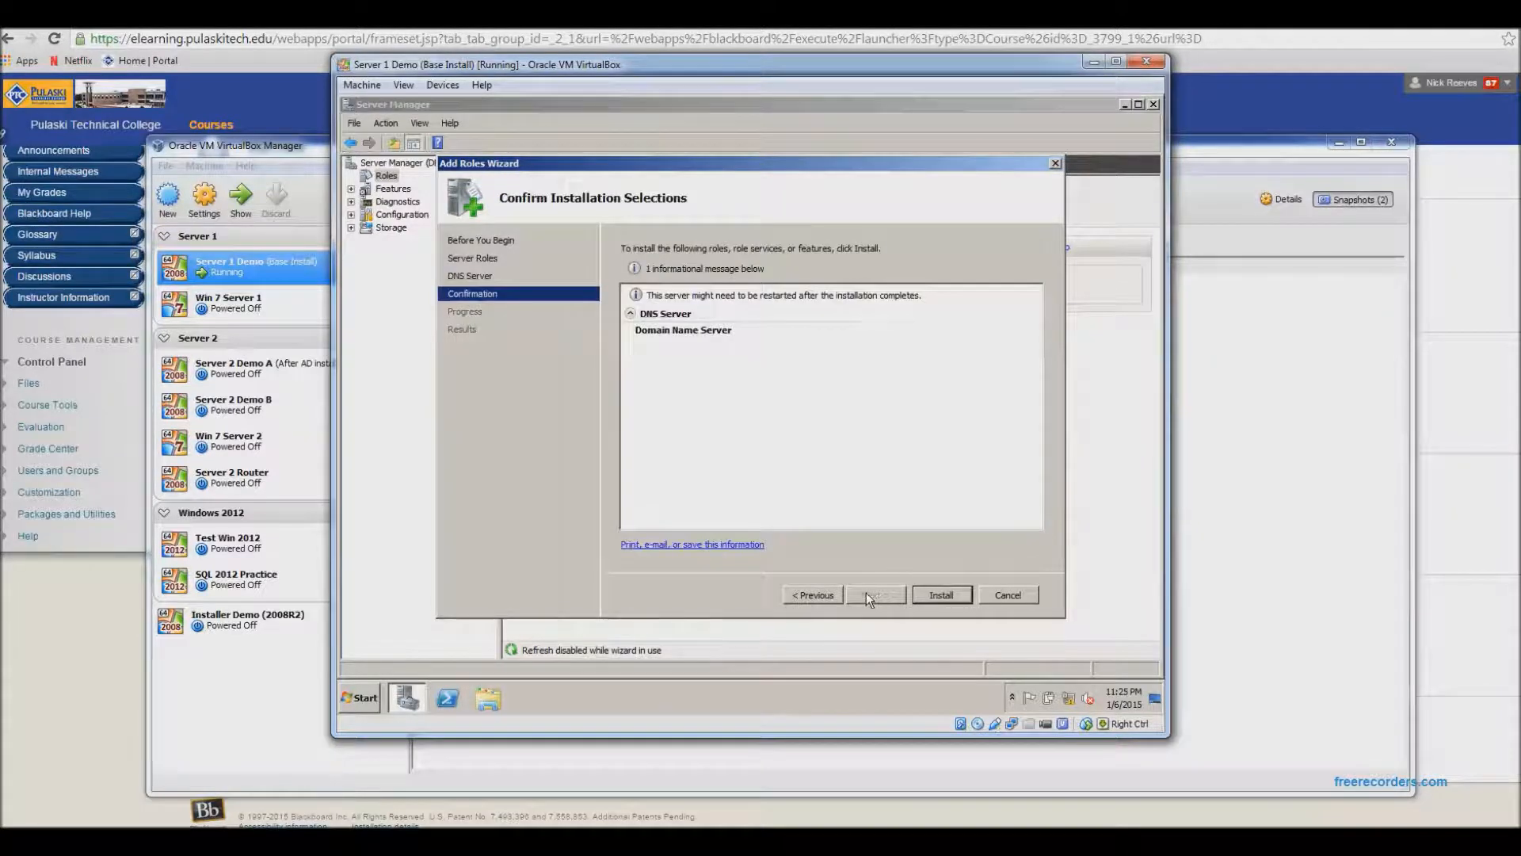
left_click(943, 594)
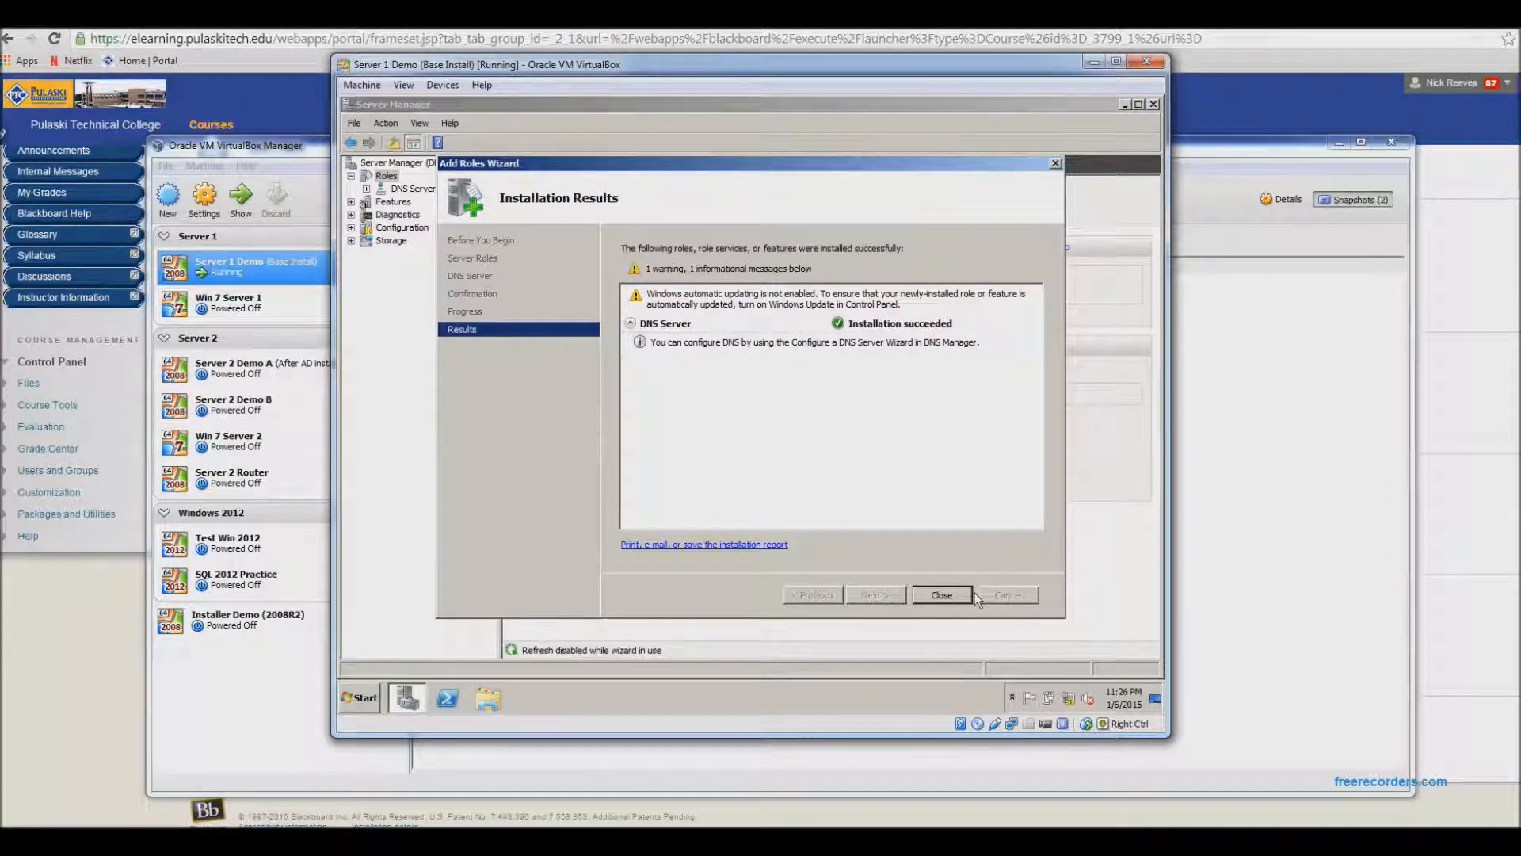
left_click(952, 596)
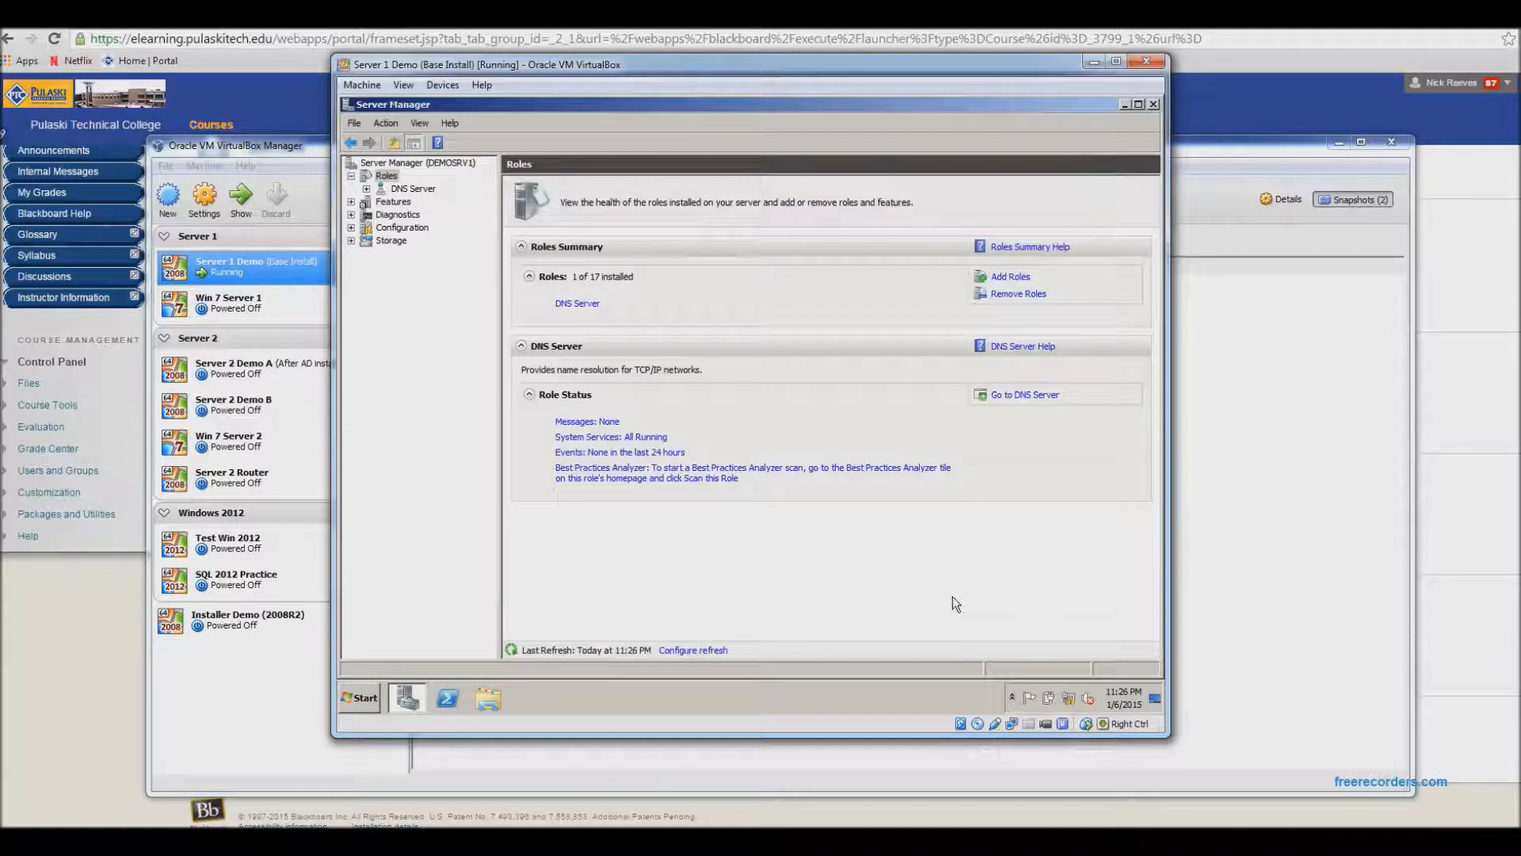
- Open DNS Manager from Administrative Tools and maximize its window
left_click(358, 700)
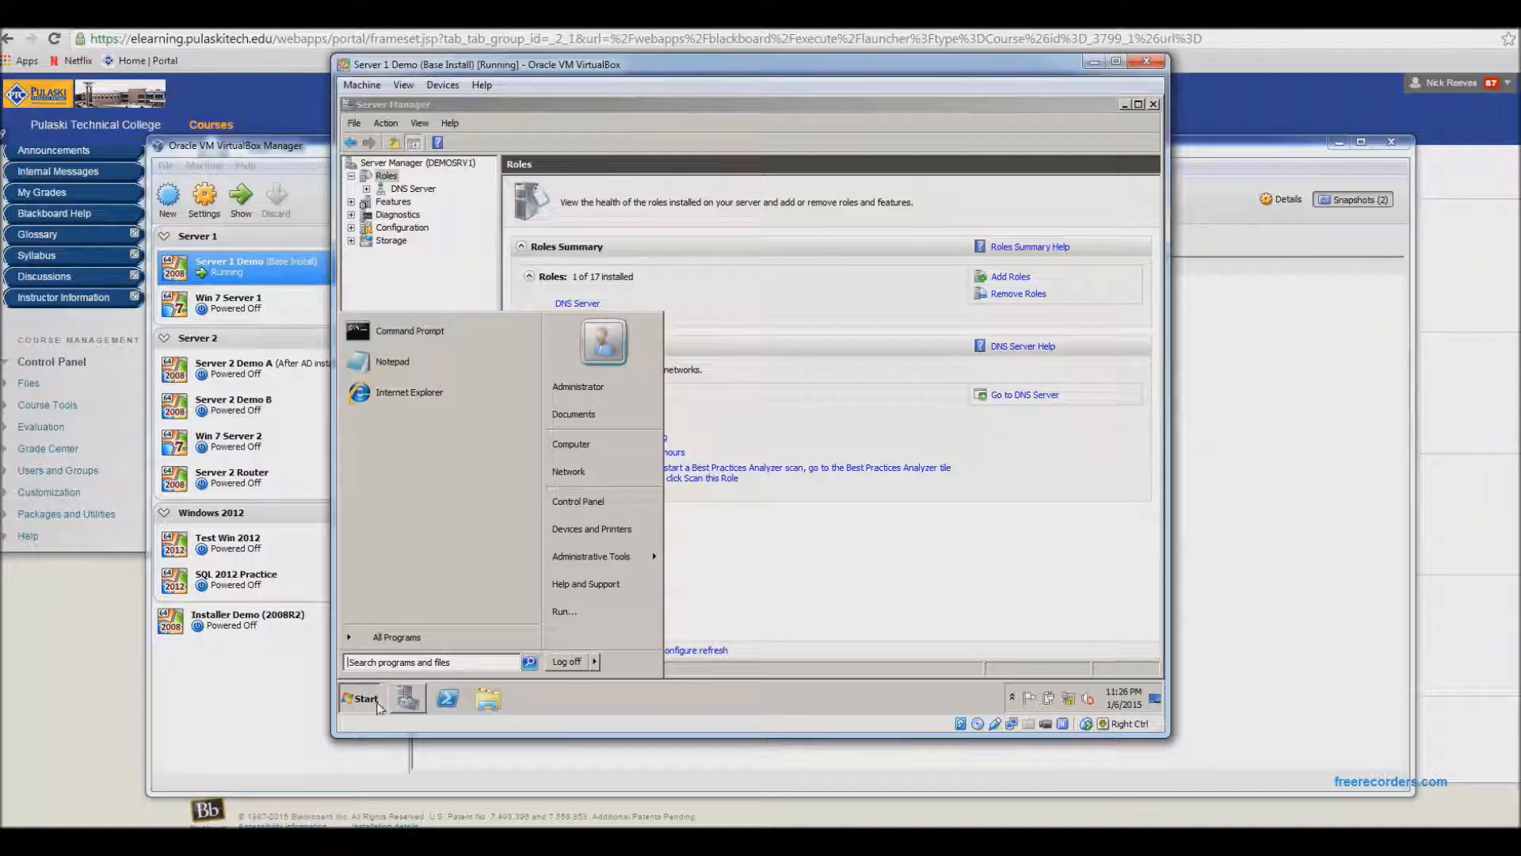
mouse_move(609, 564)
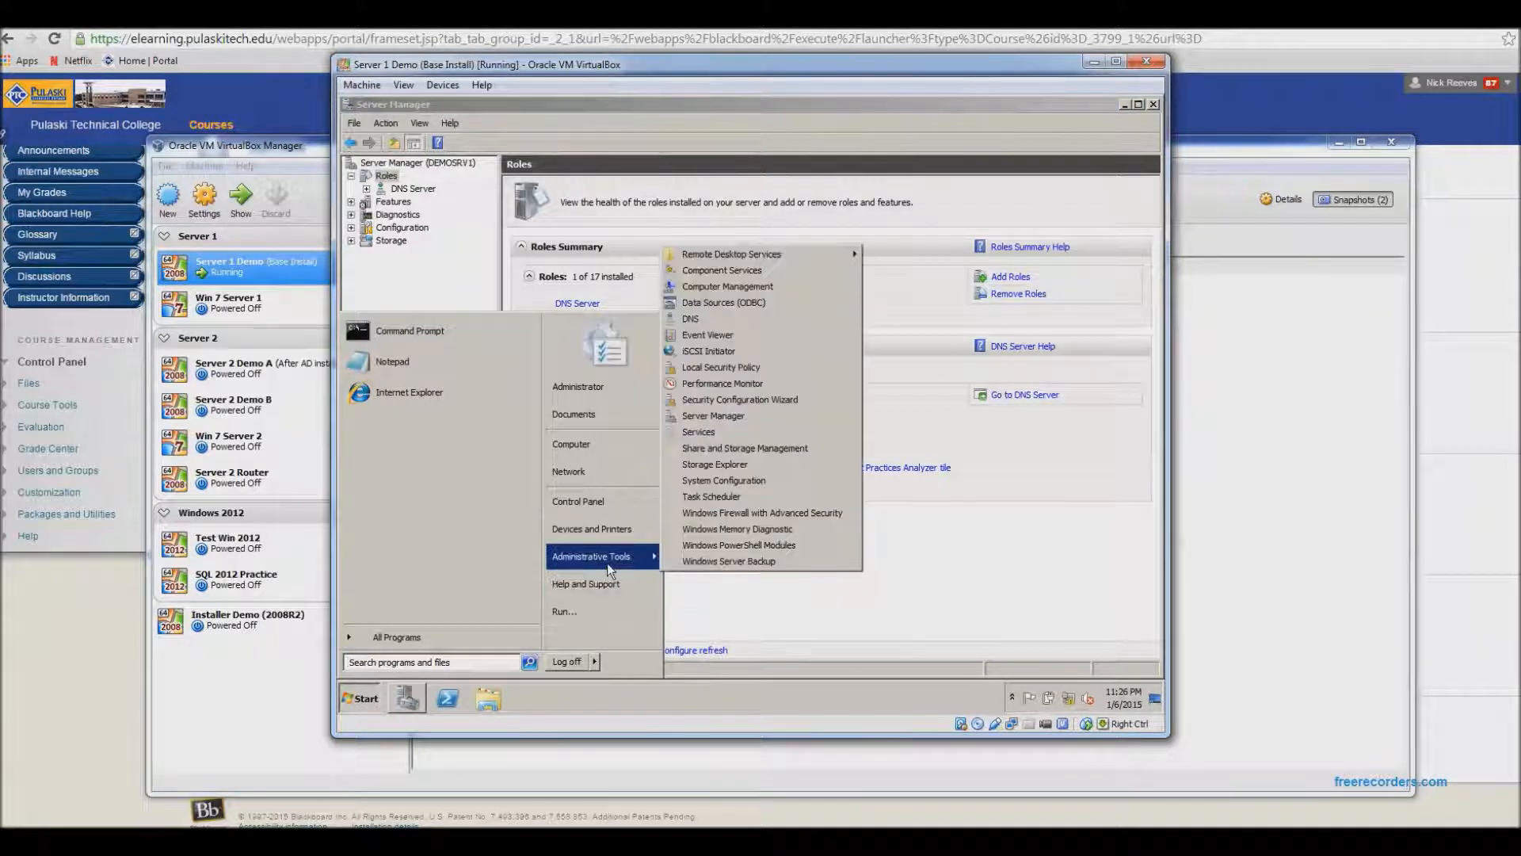
left_click(720, 319)
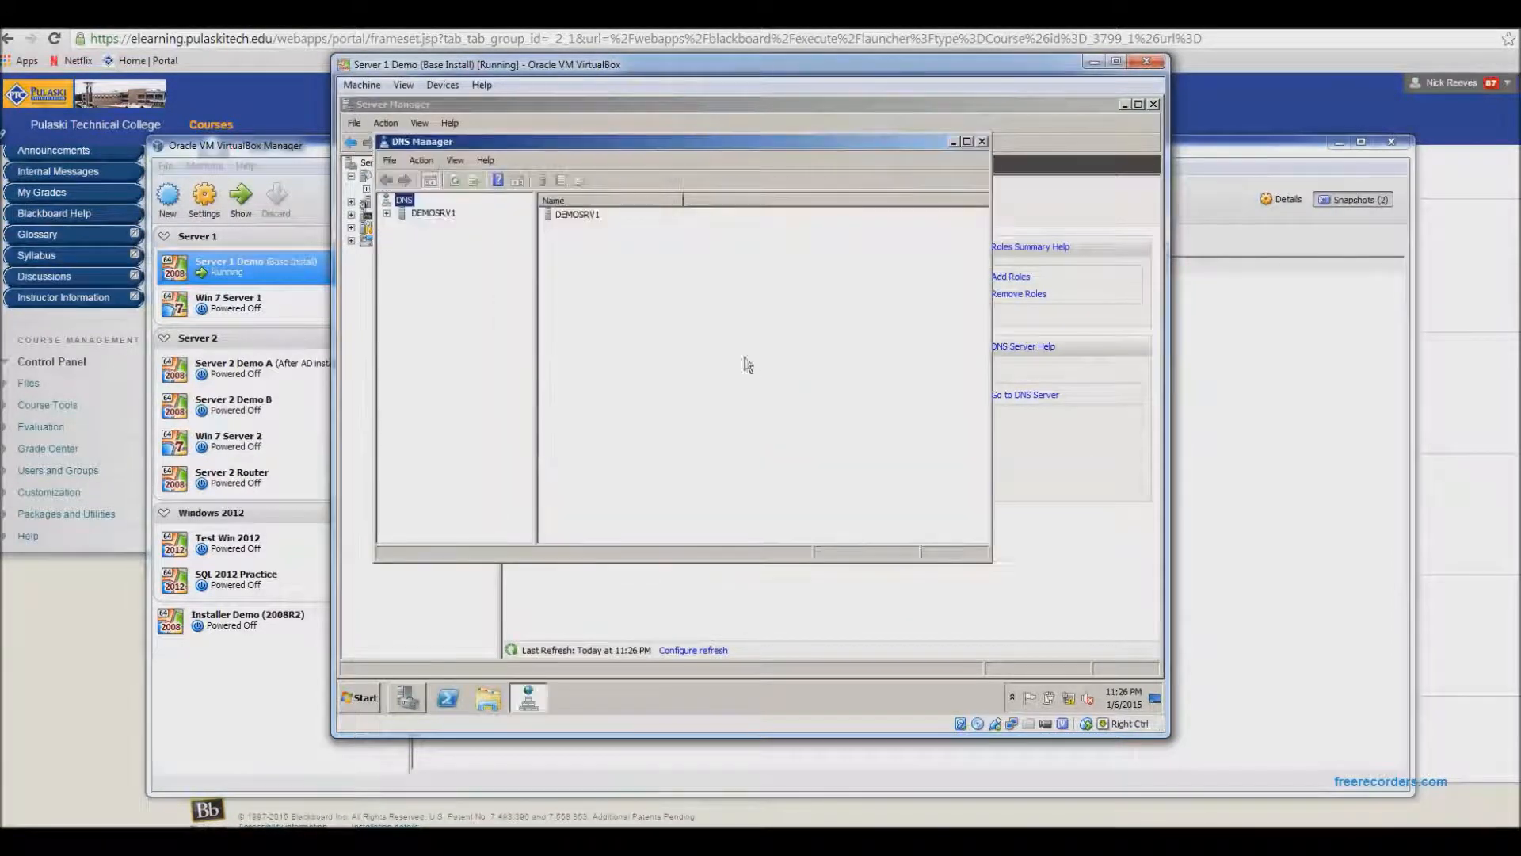
double_click(776, 141)
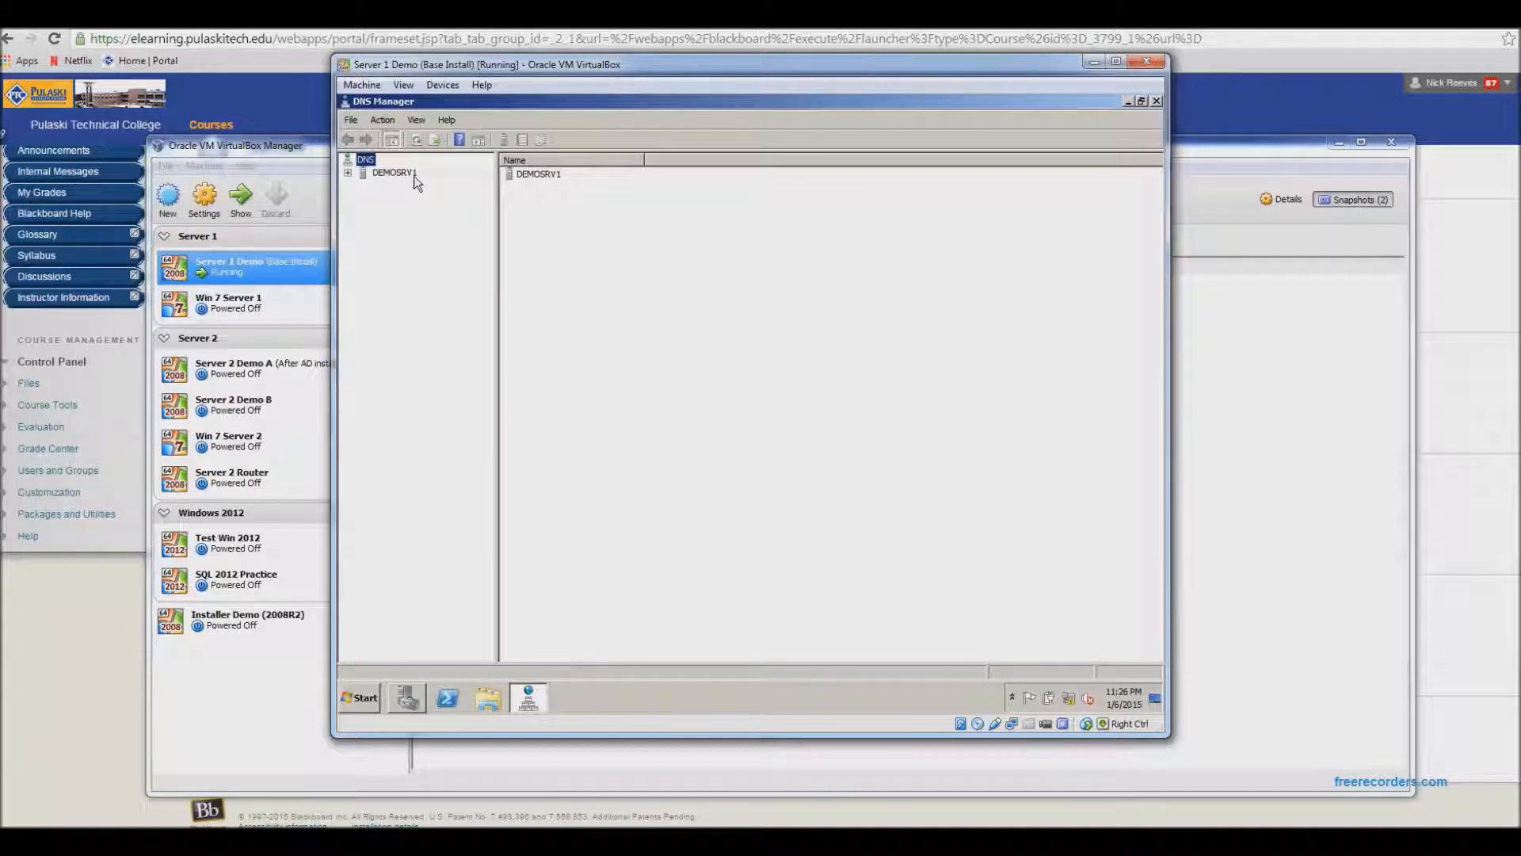
- Expand the DEMOSRV1 server and start a new primary zone under Forward Lookup Zones
left_click(348, 173)
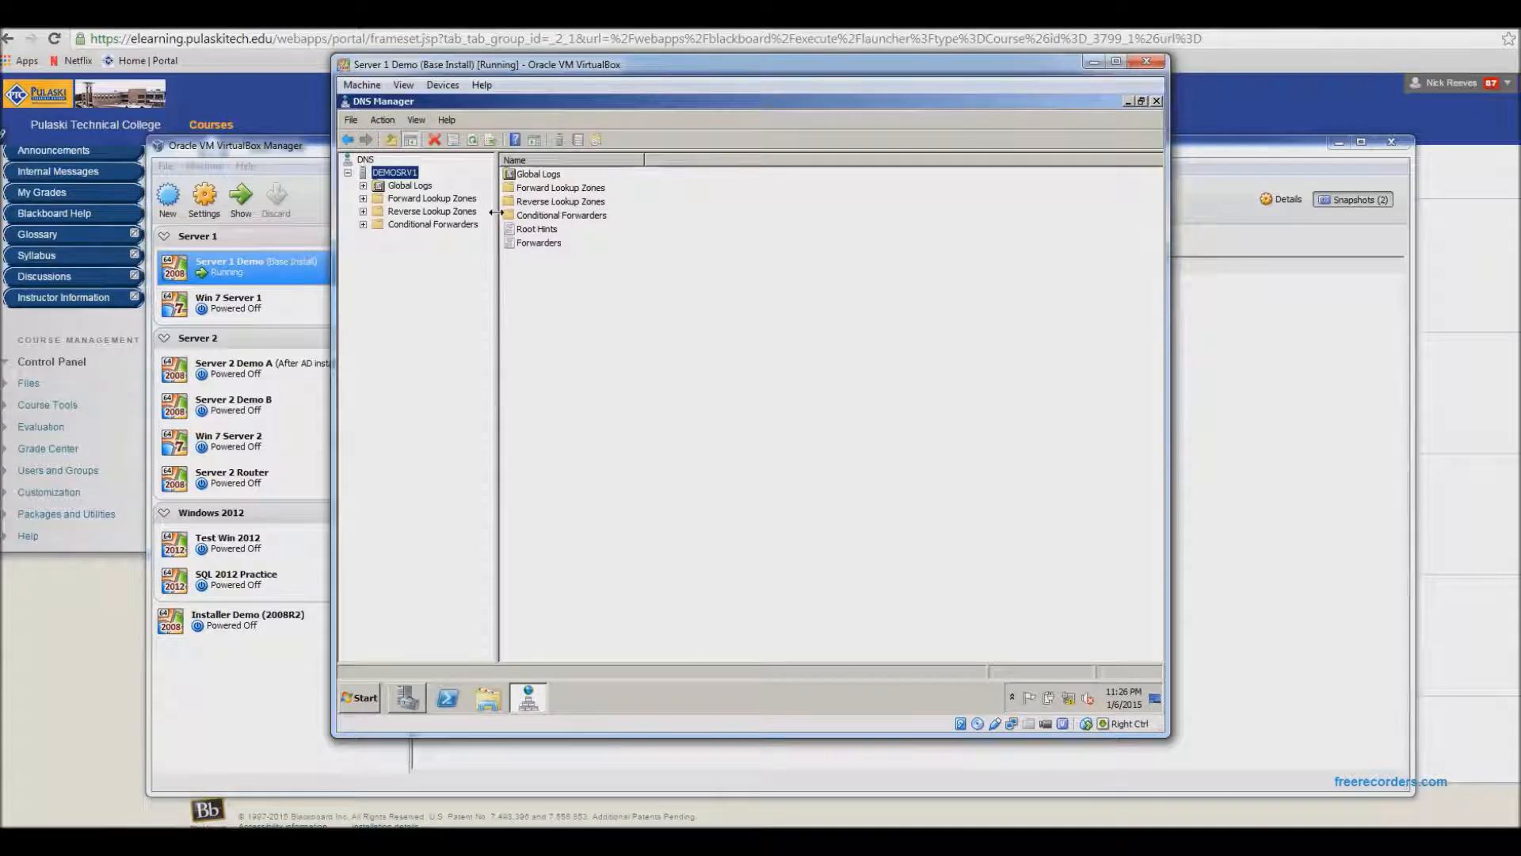
left_click(371, 198)
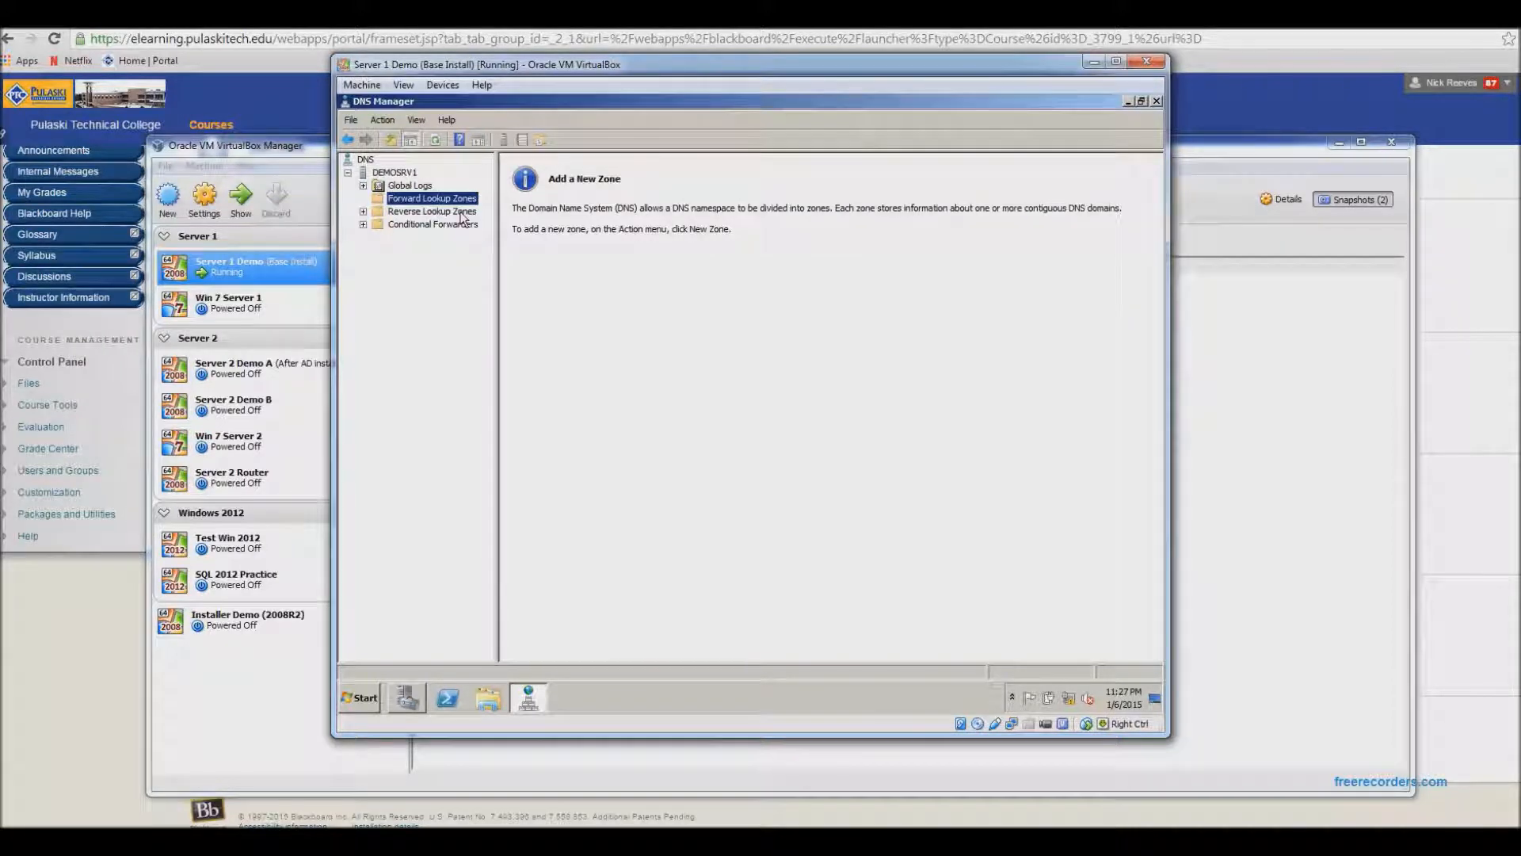
right_click(410, 204)
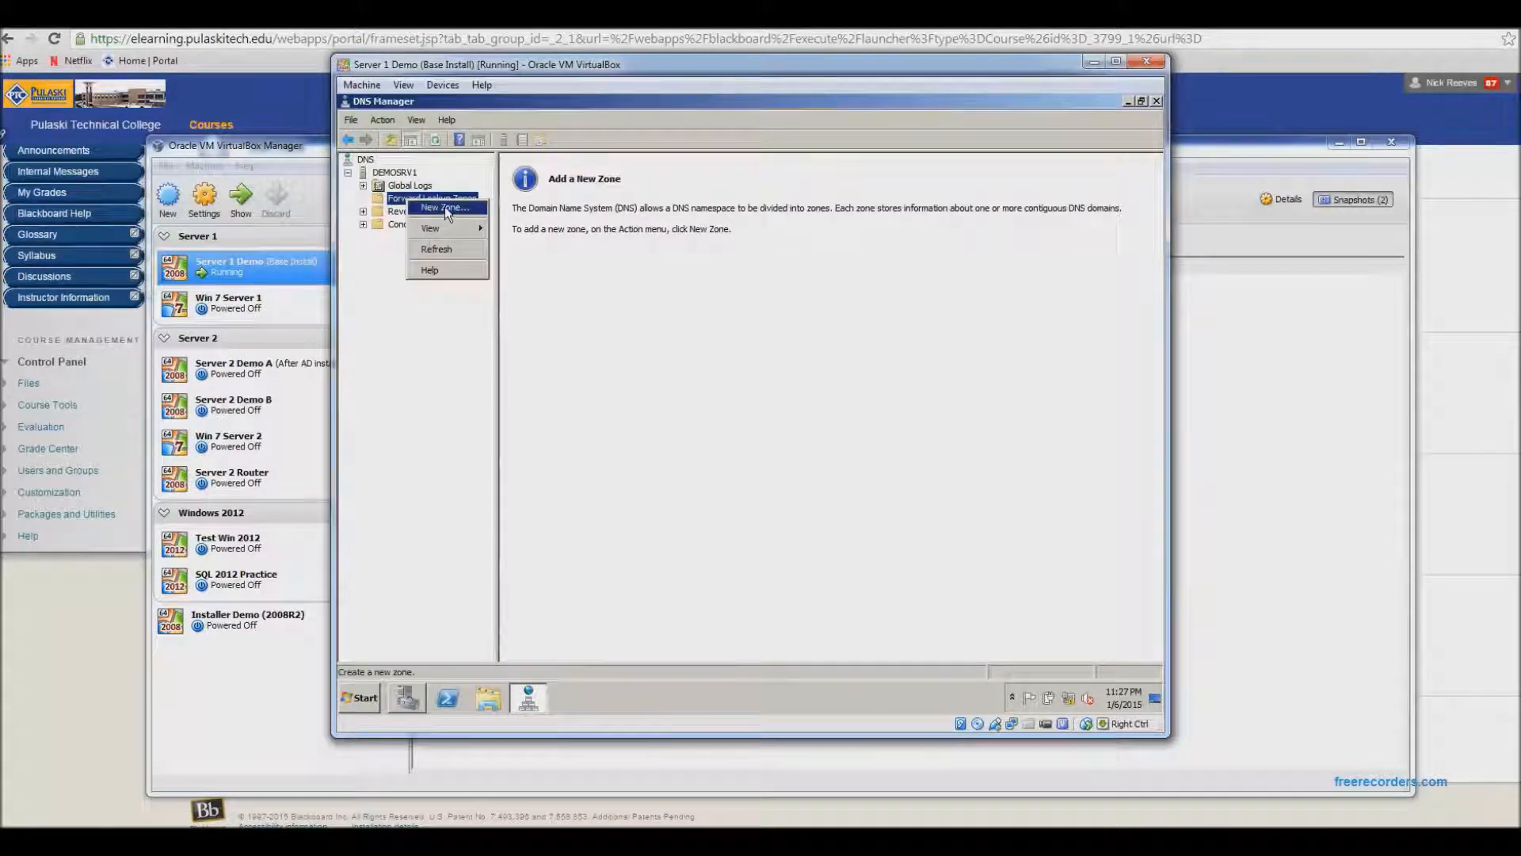
left_click(446, 208)
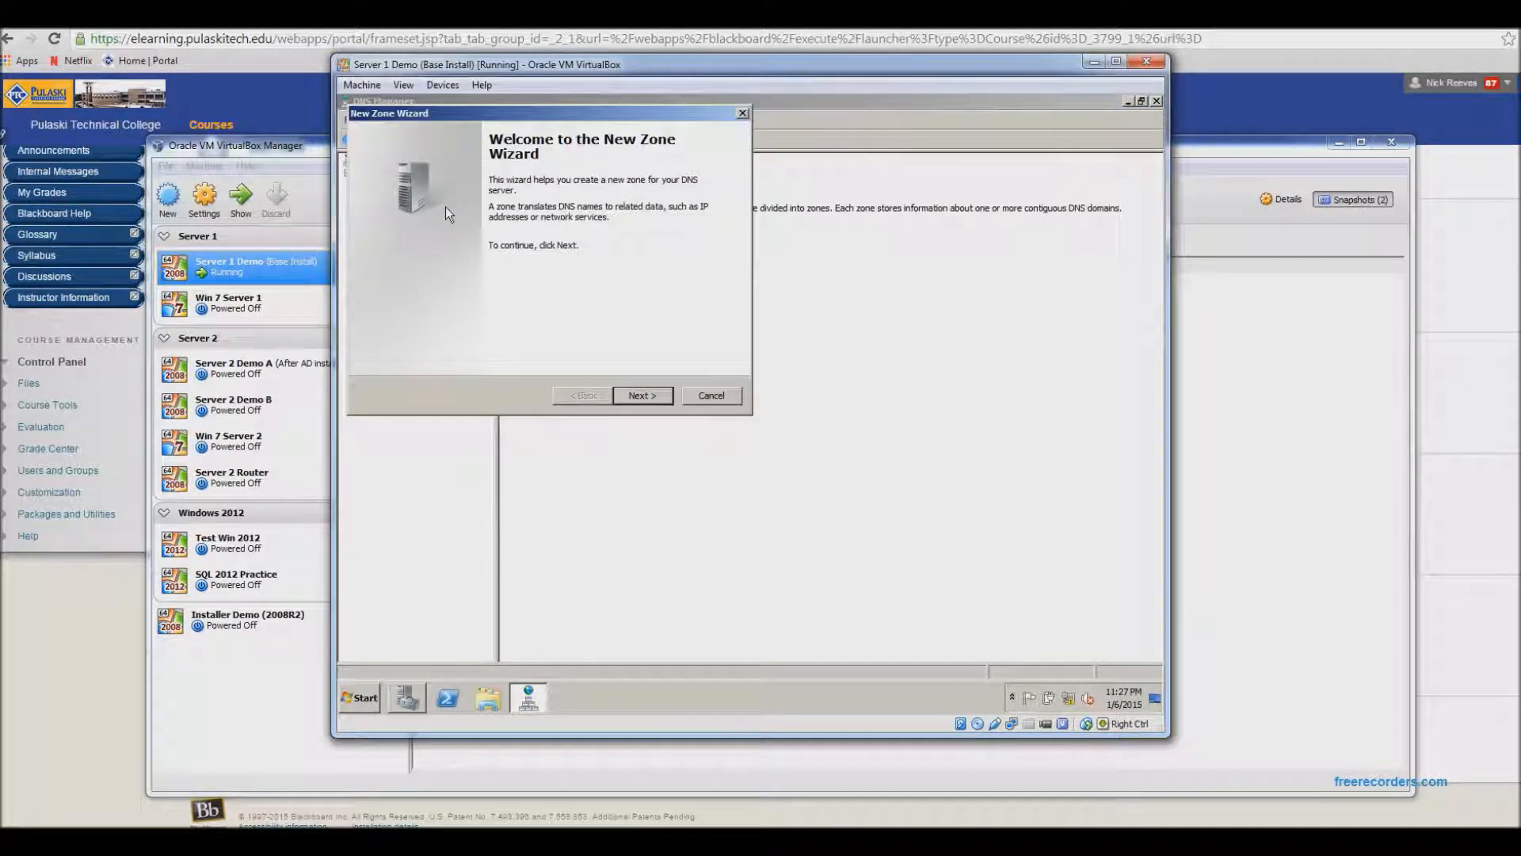
left_click(641, 396)
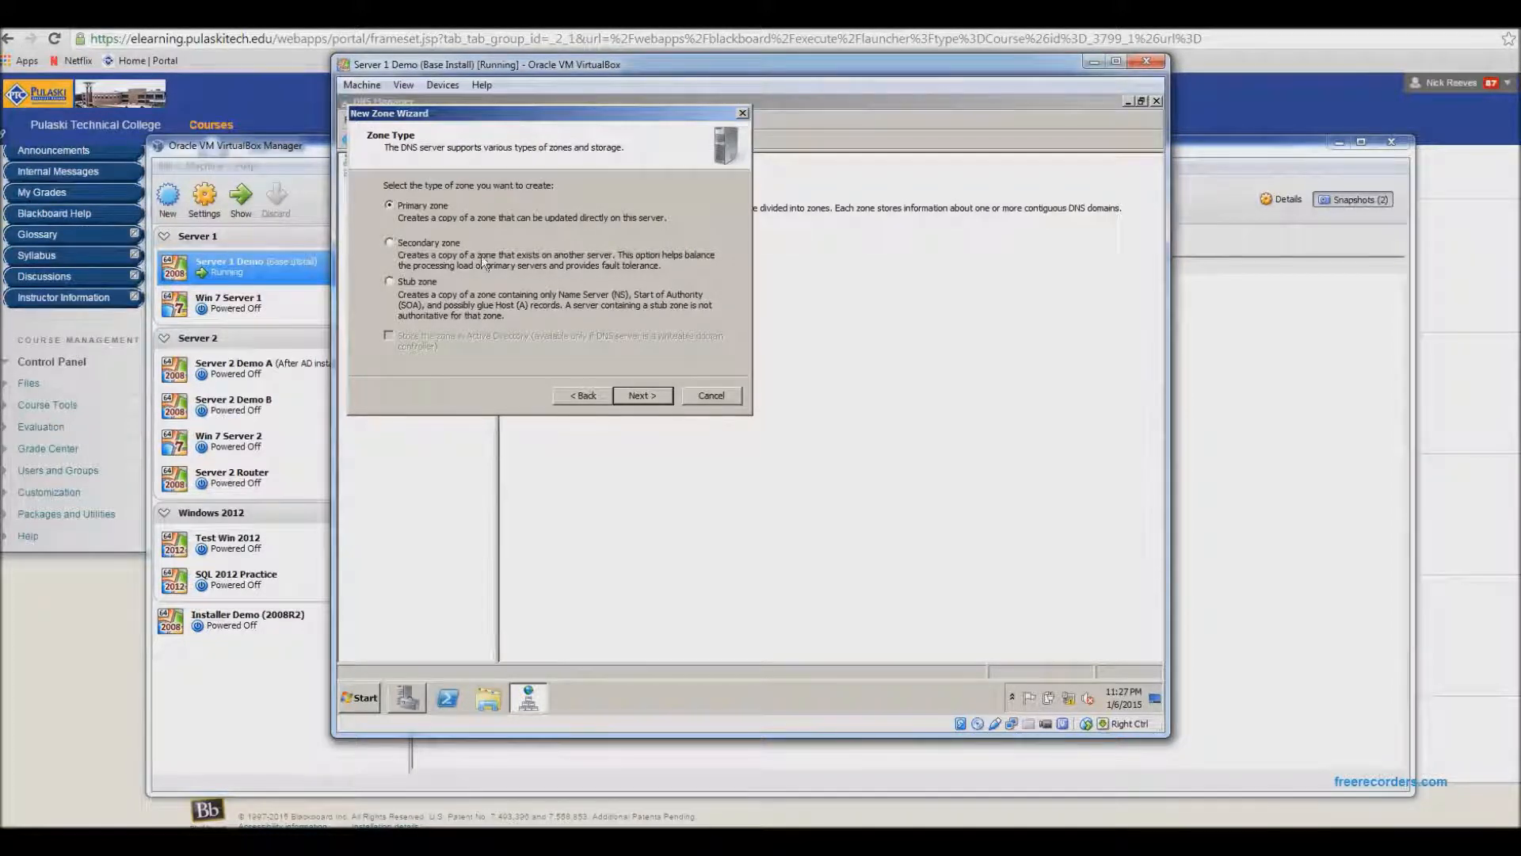
left_click(641, 394)
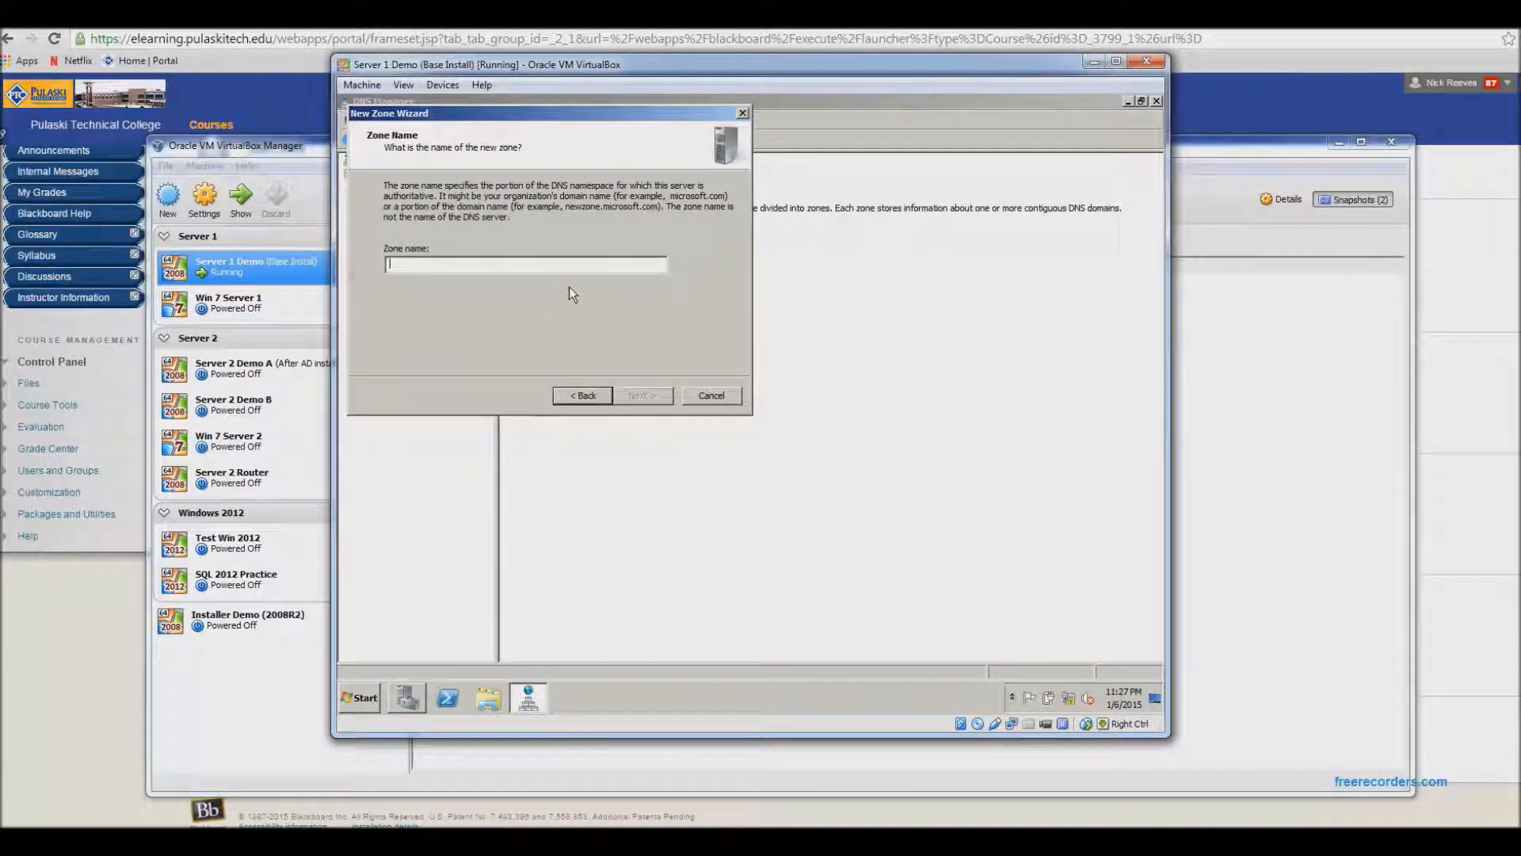
- Name the zone foo.com and create a new zone file foo.com.dns
type("foo.com")
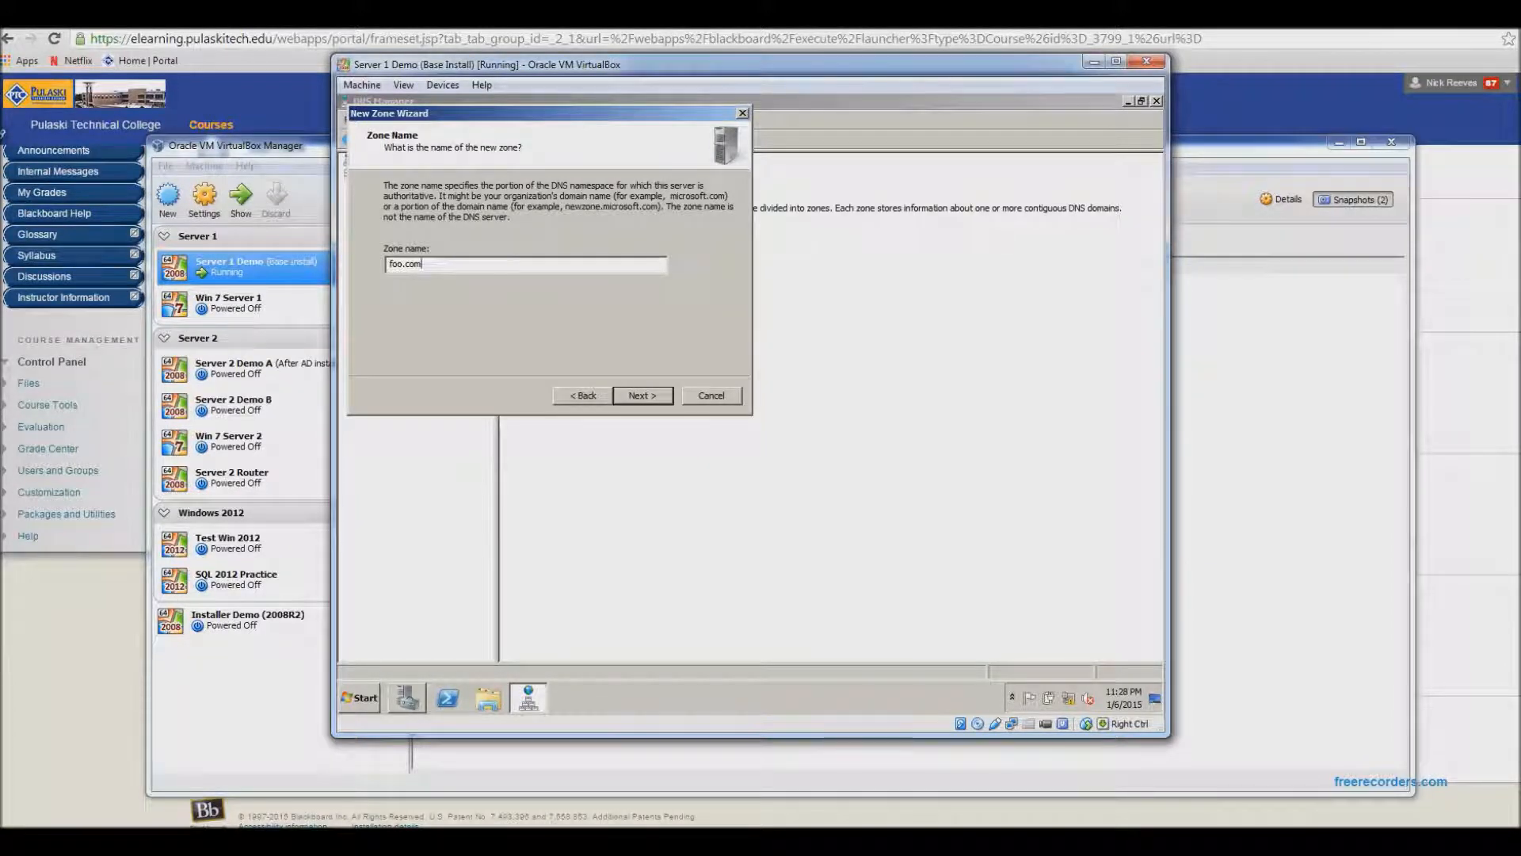
left_click(641, 396)
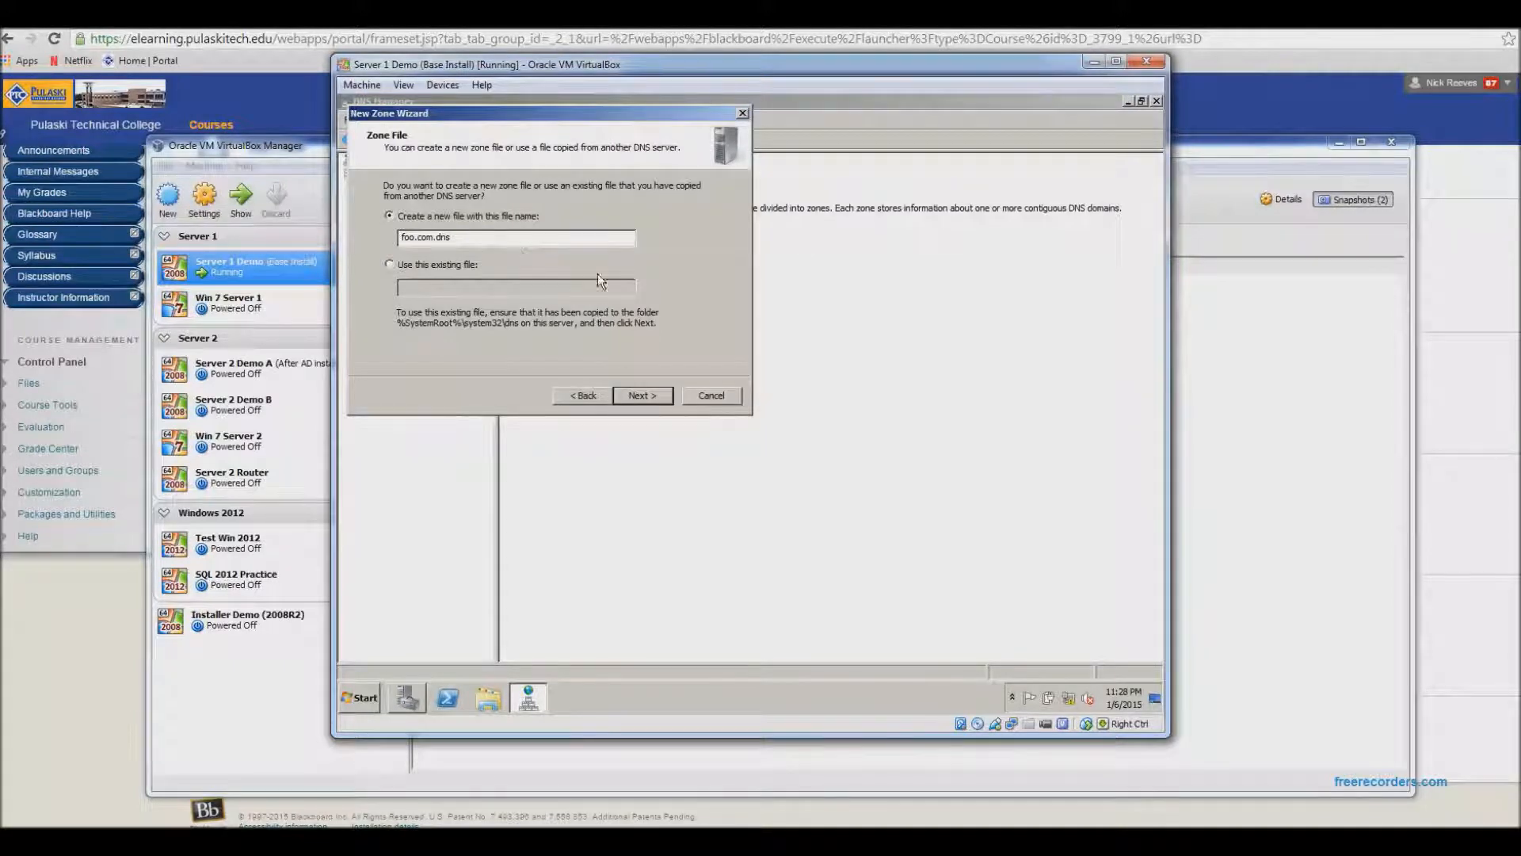
left_click(648, 400)
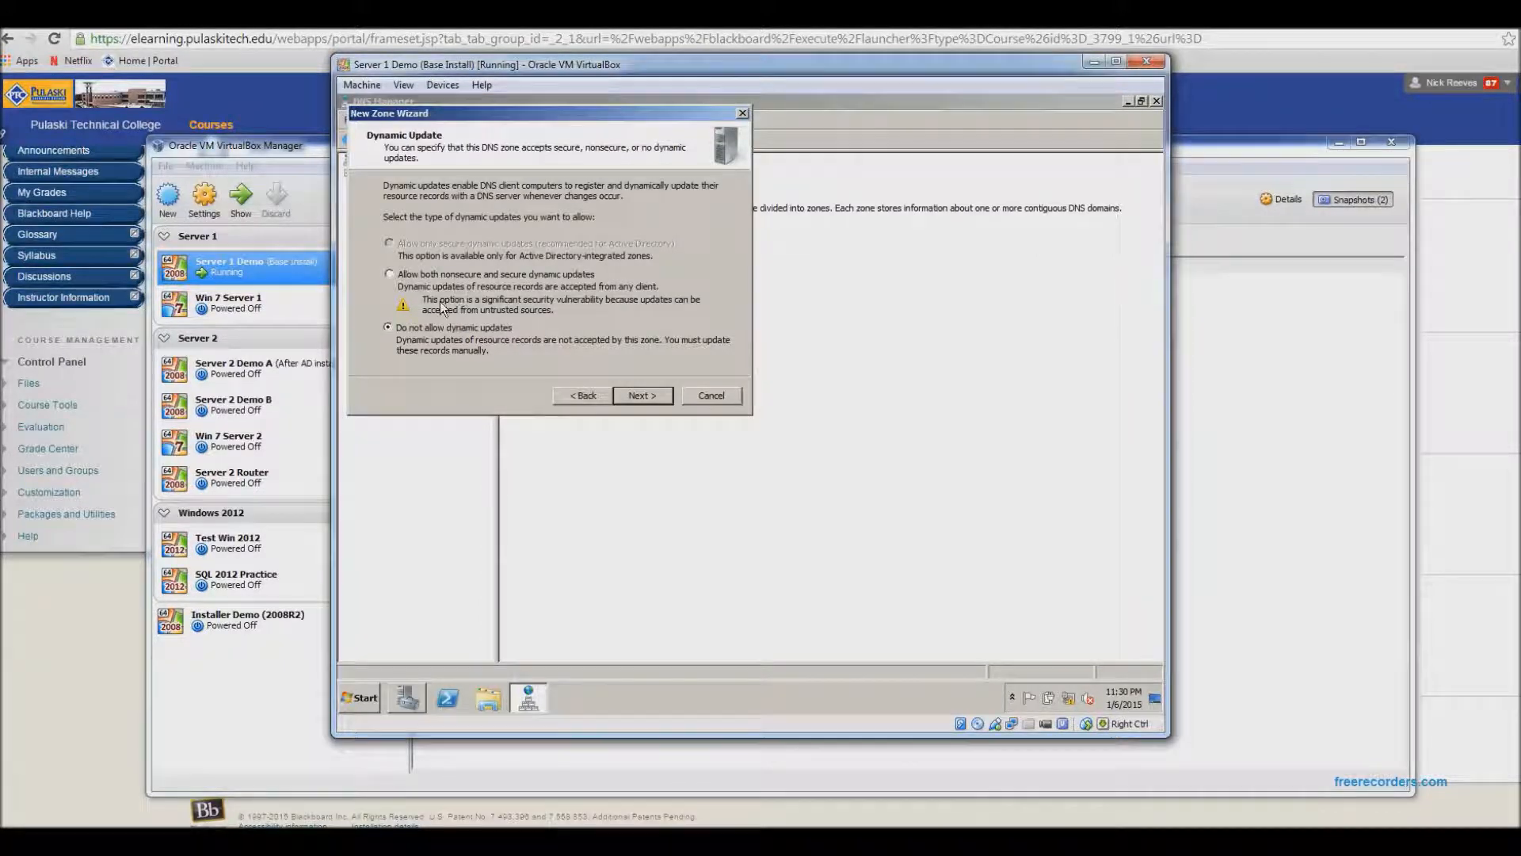
- Allow both nonsecure and secure dynamic updates and finish creating the zone
left_click(464, 277)
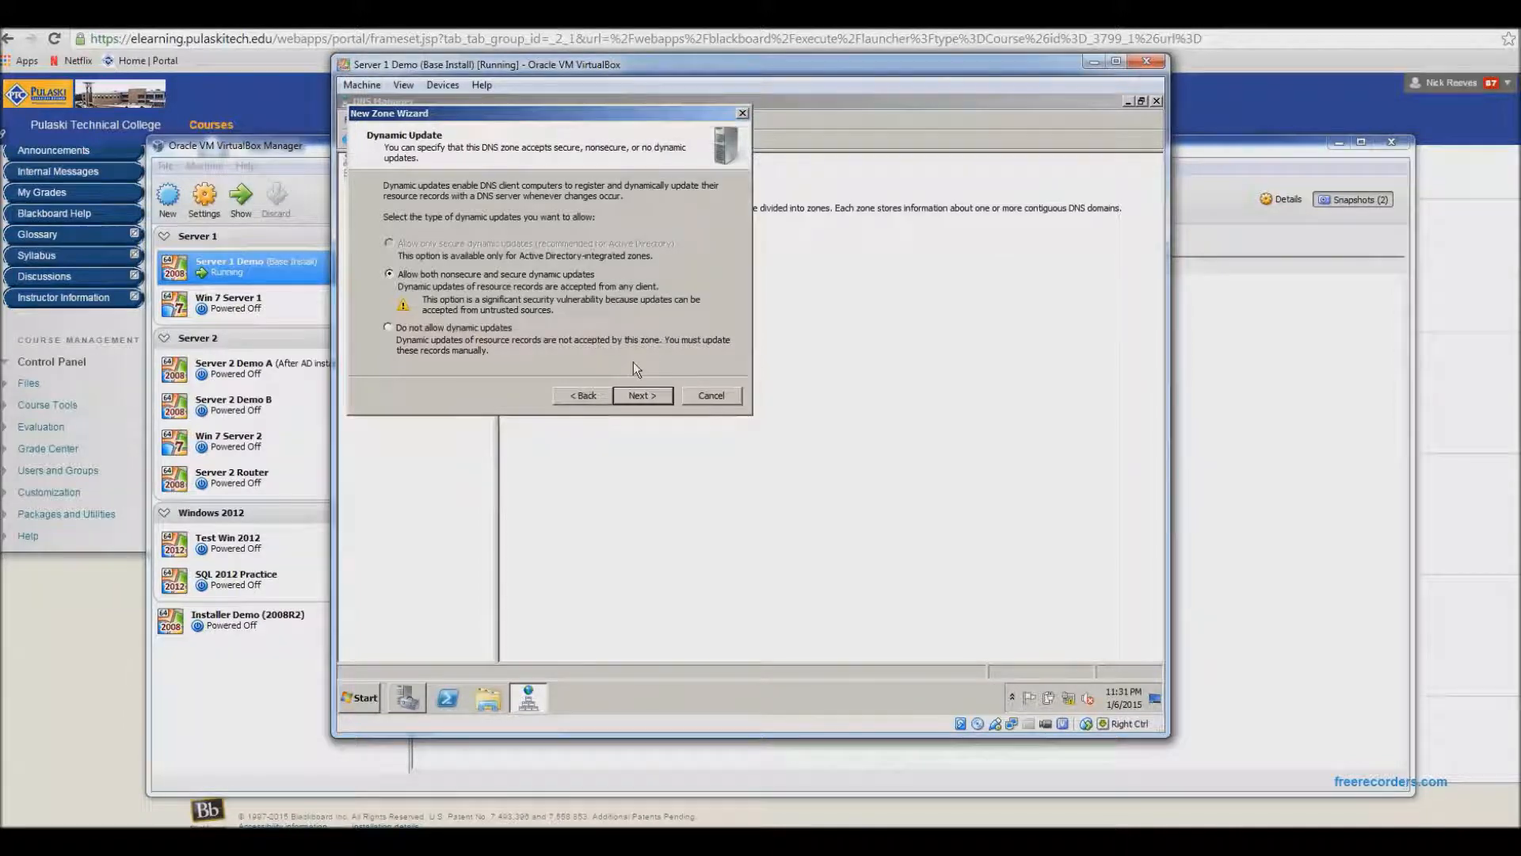
left_click(644, 395)
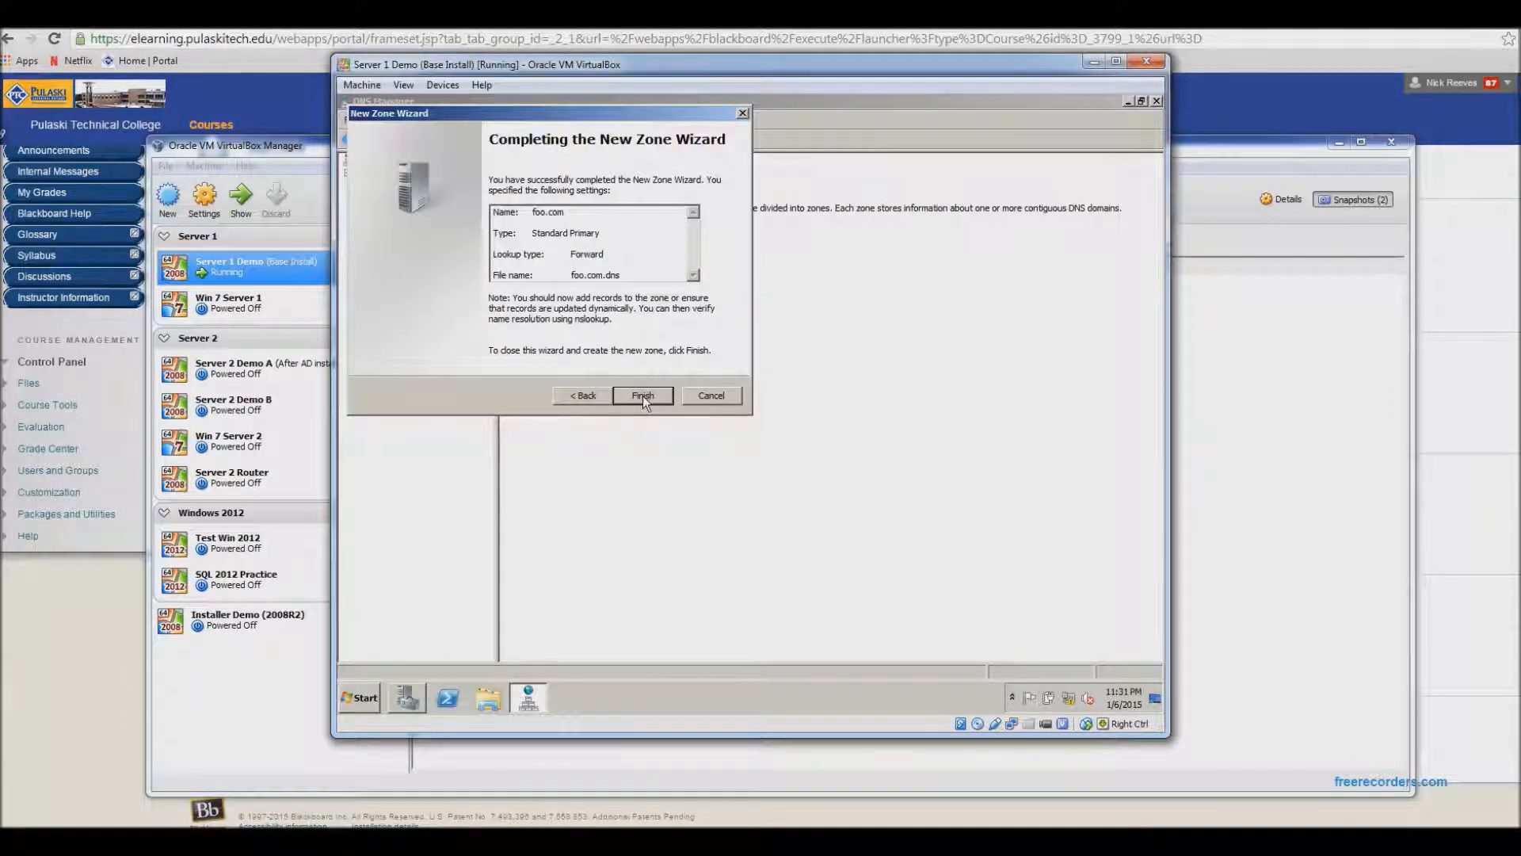
left_click(634, 389)
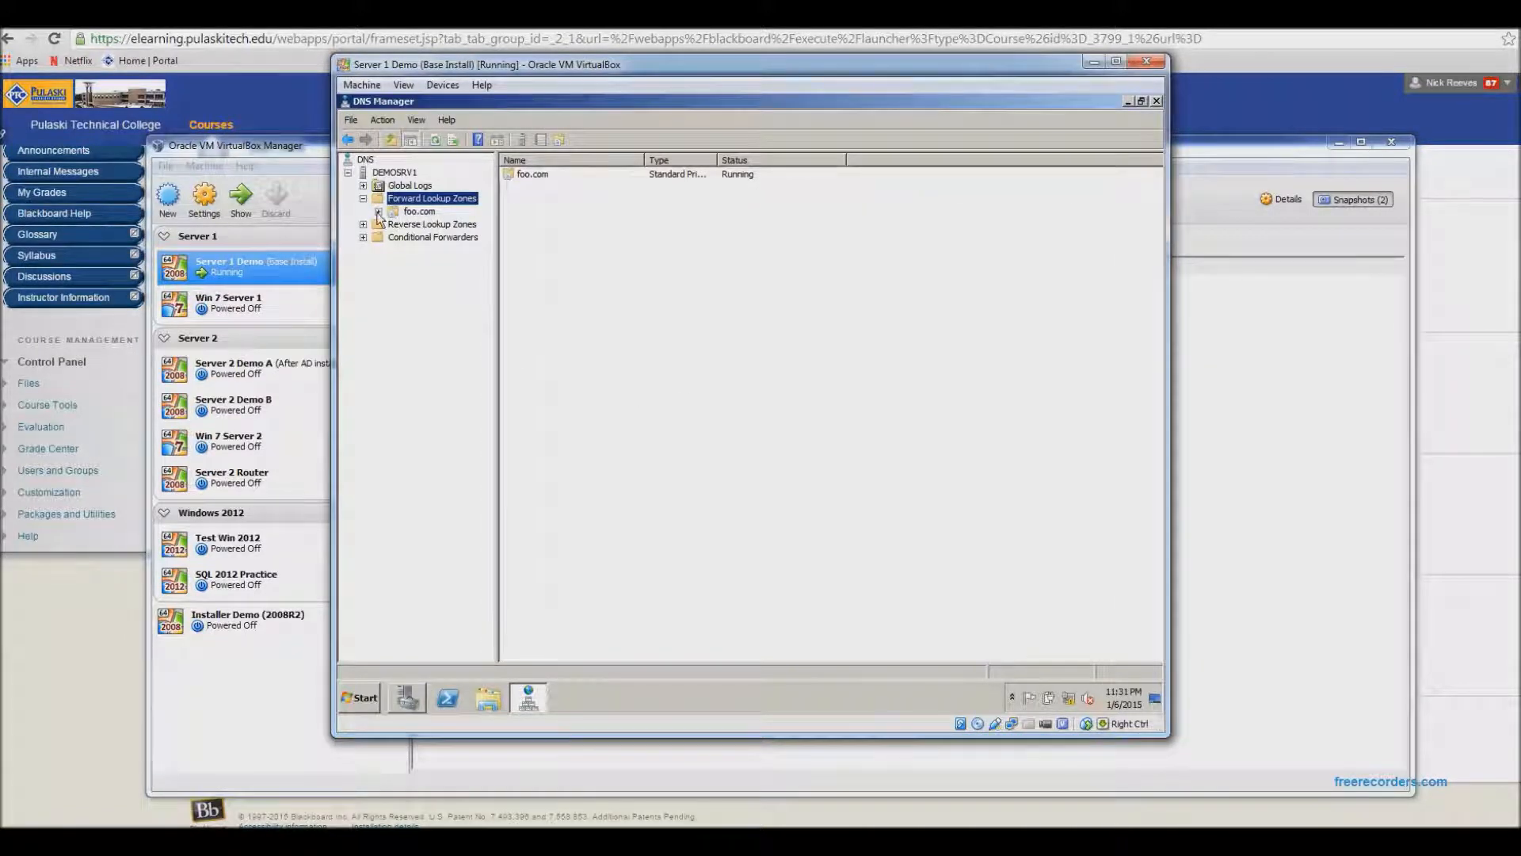
- Select the foo.com zone, then run ipconfig in a Command Prompt to check the server's IP address
left_click(418, 211)
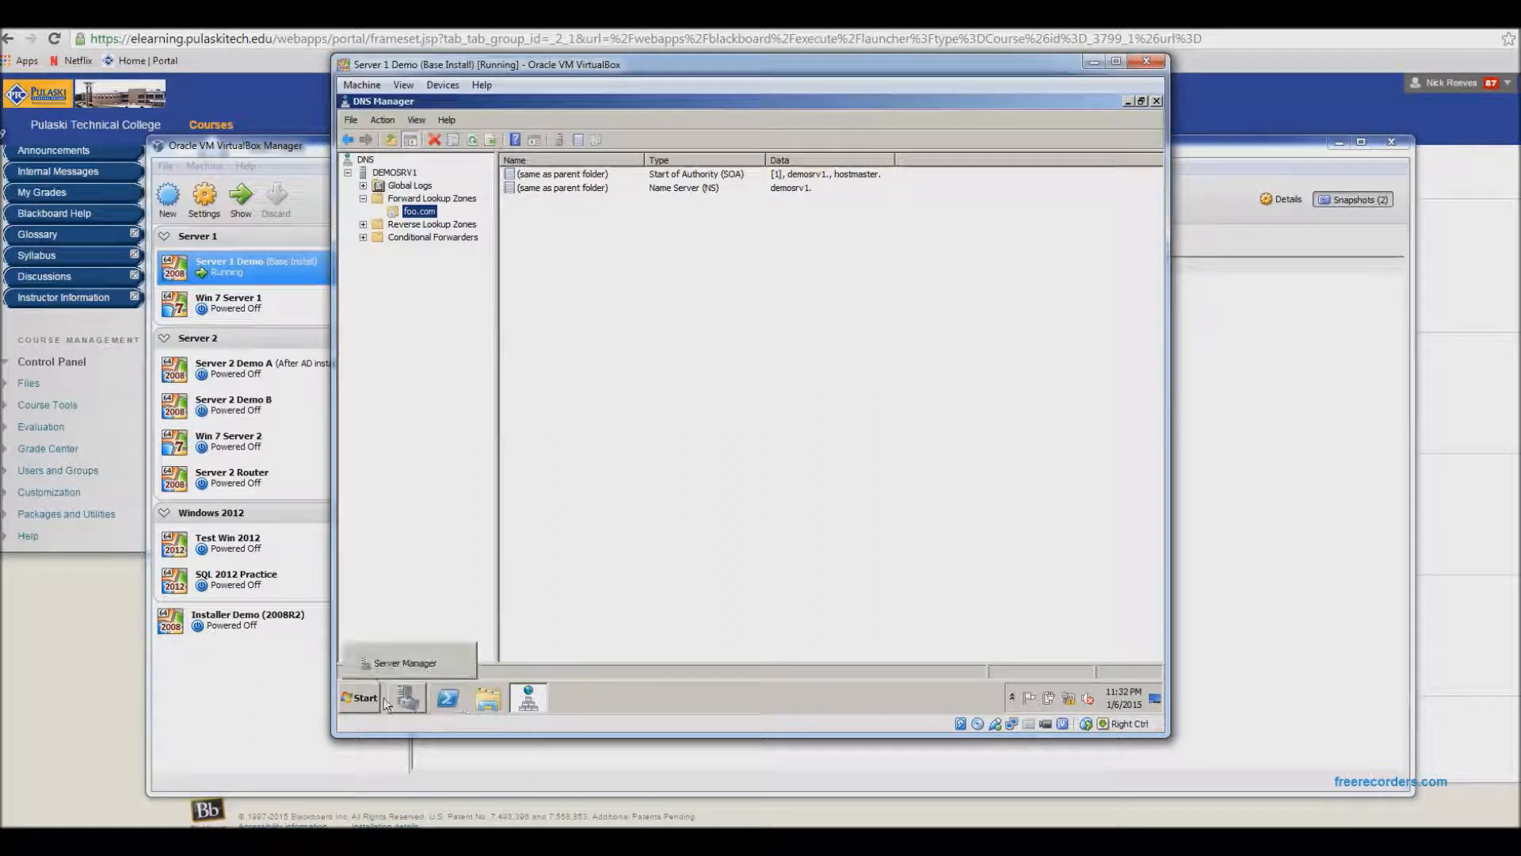
left_click(358, 699)
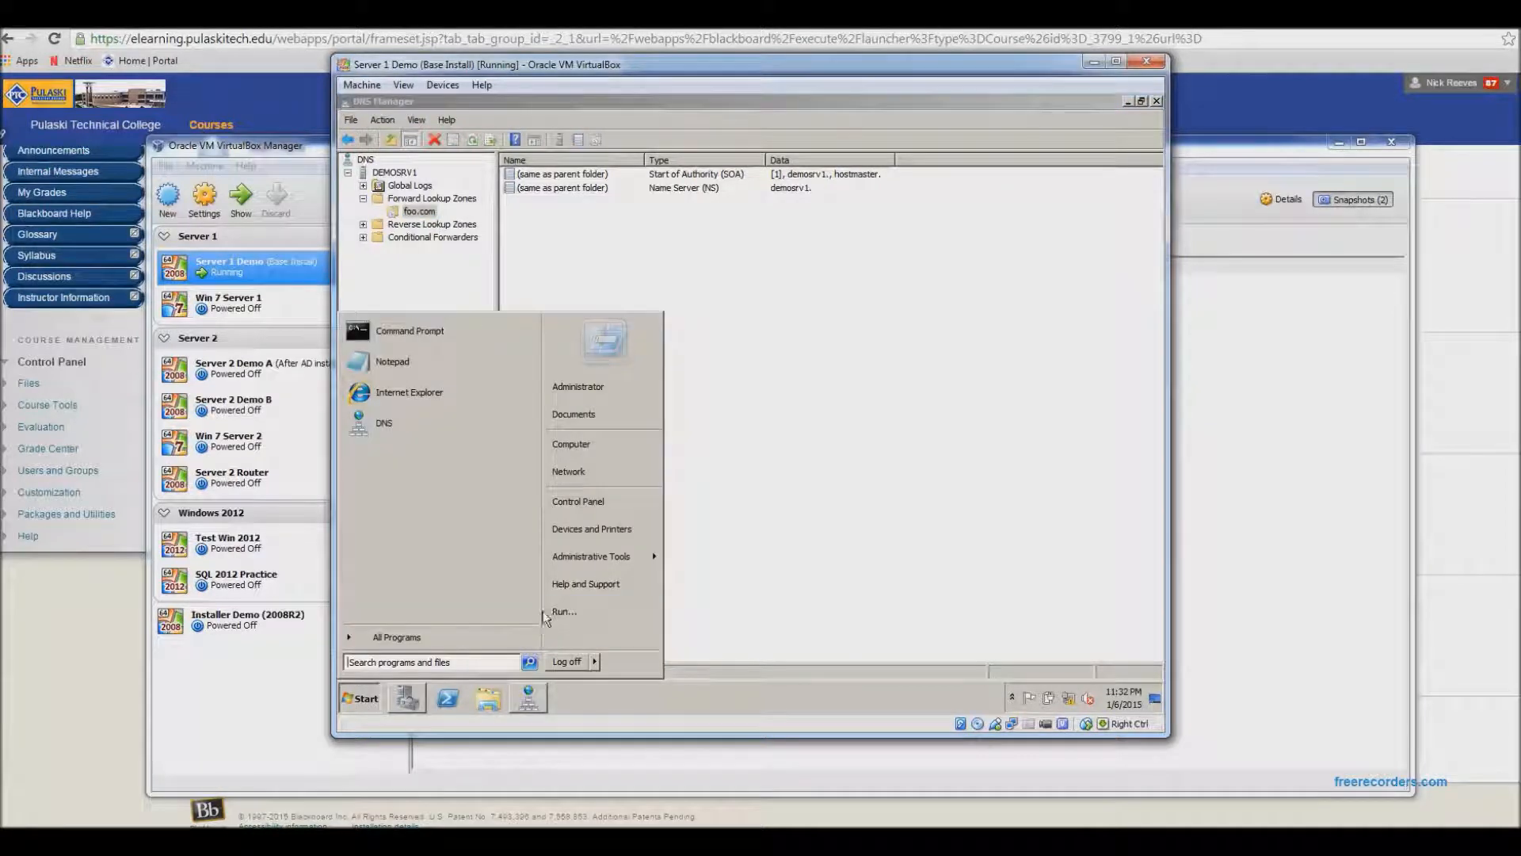
left_click(423, 339)
type("ipconfig")
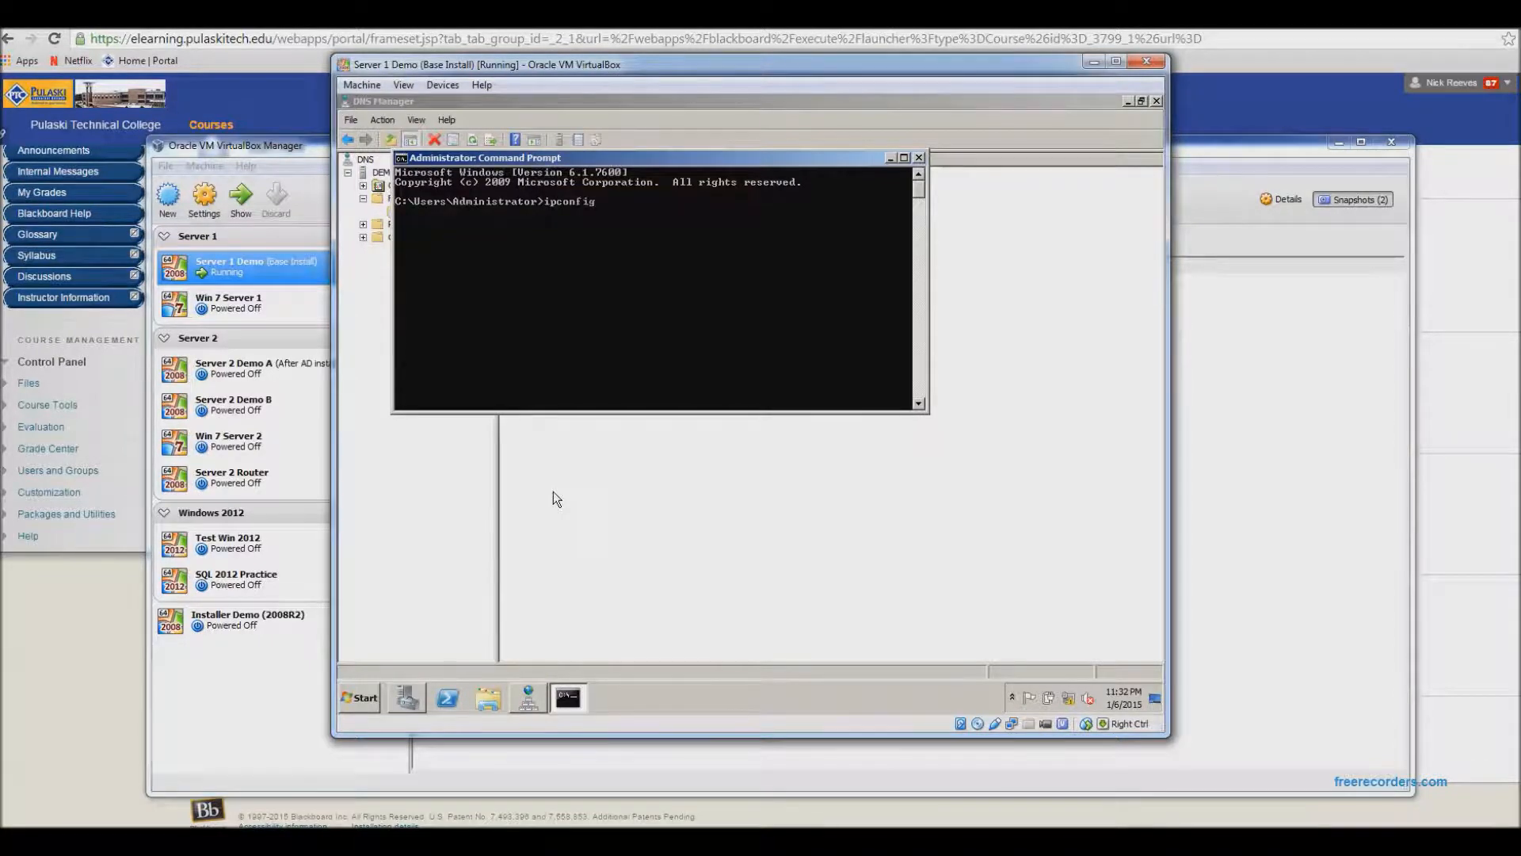
key("Return")
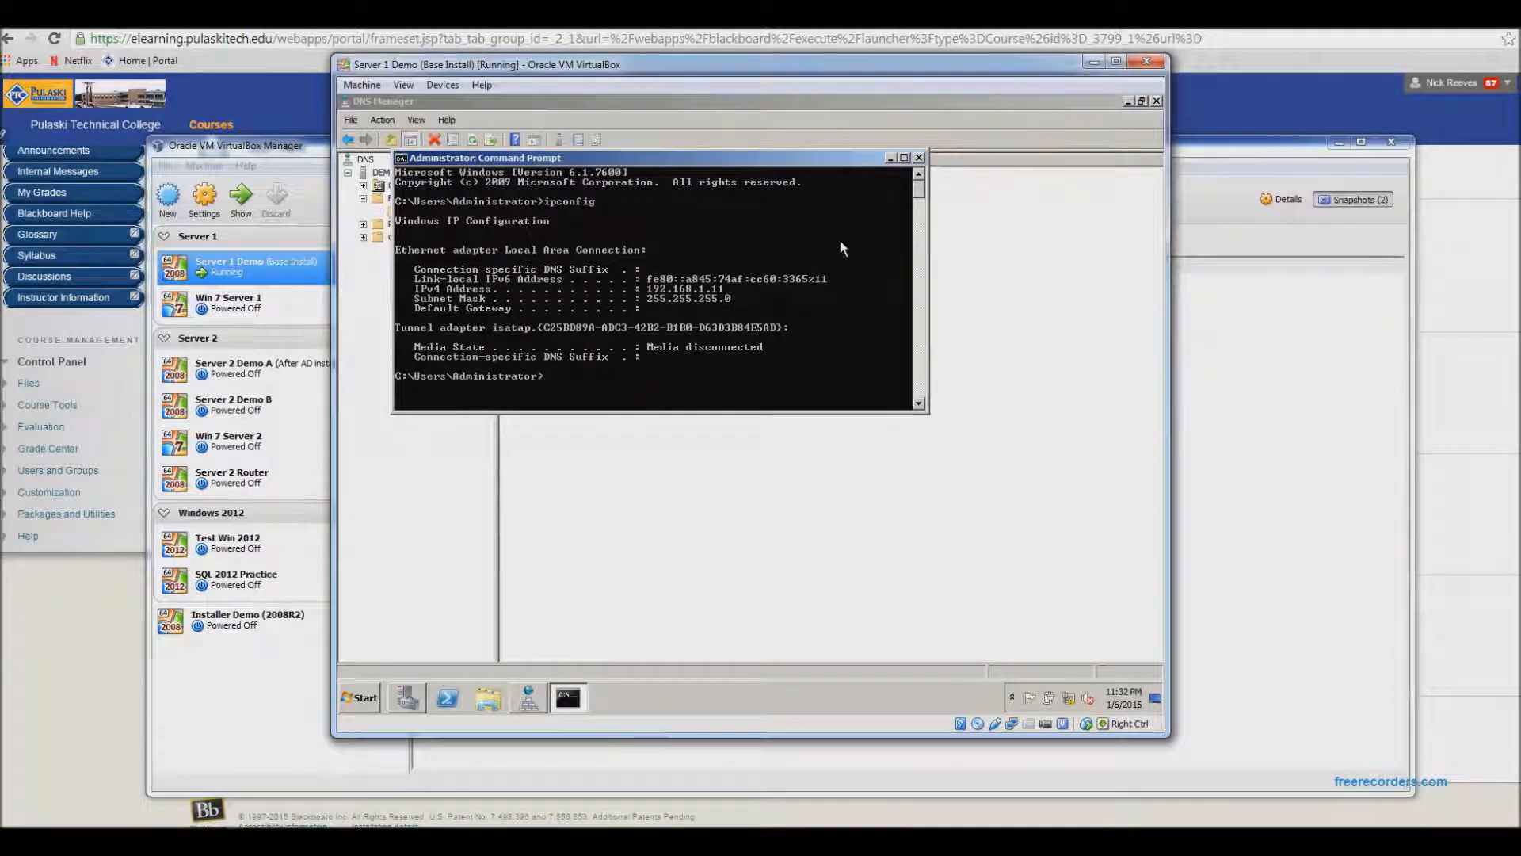
- Start a new host record in the foo.com zone named demosrv
left_click(891, 157)
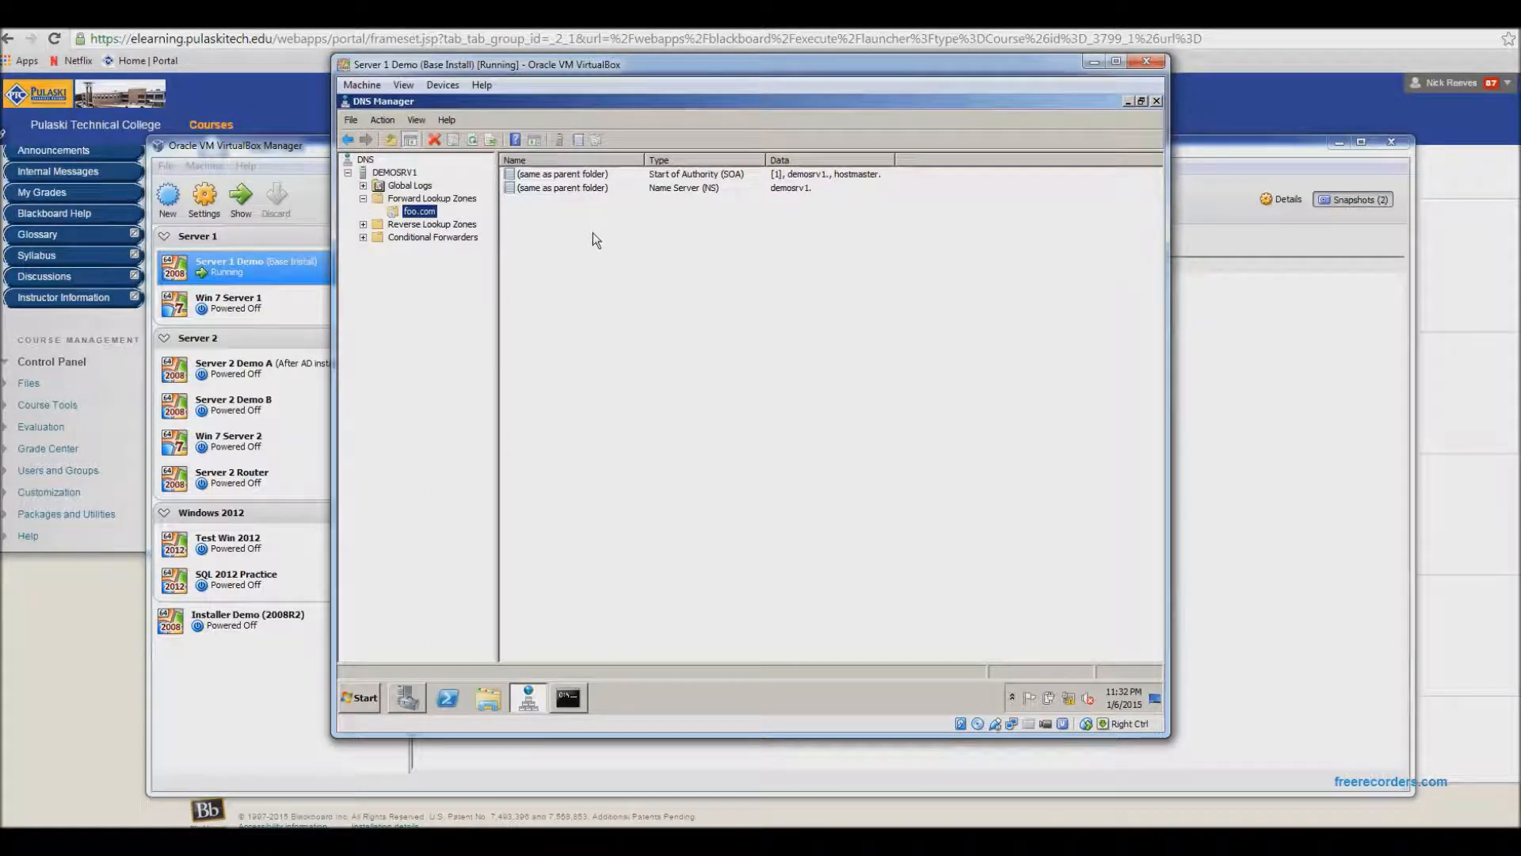
right_click(417, 214)
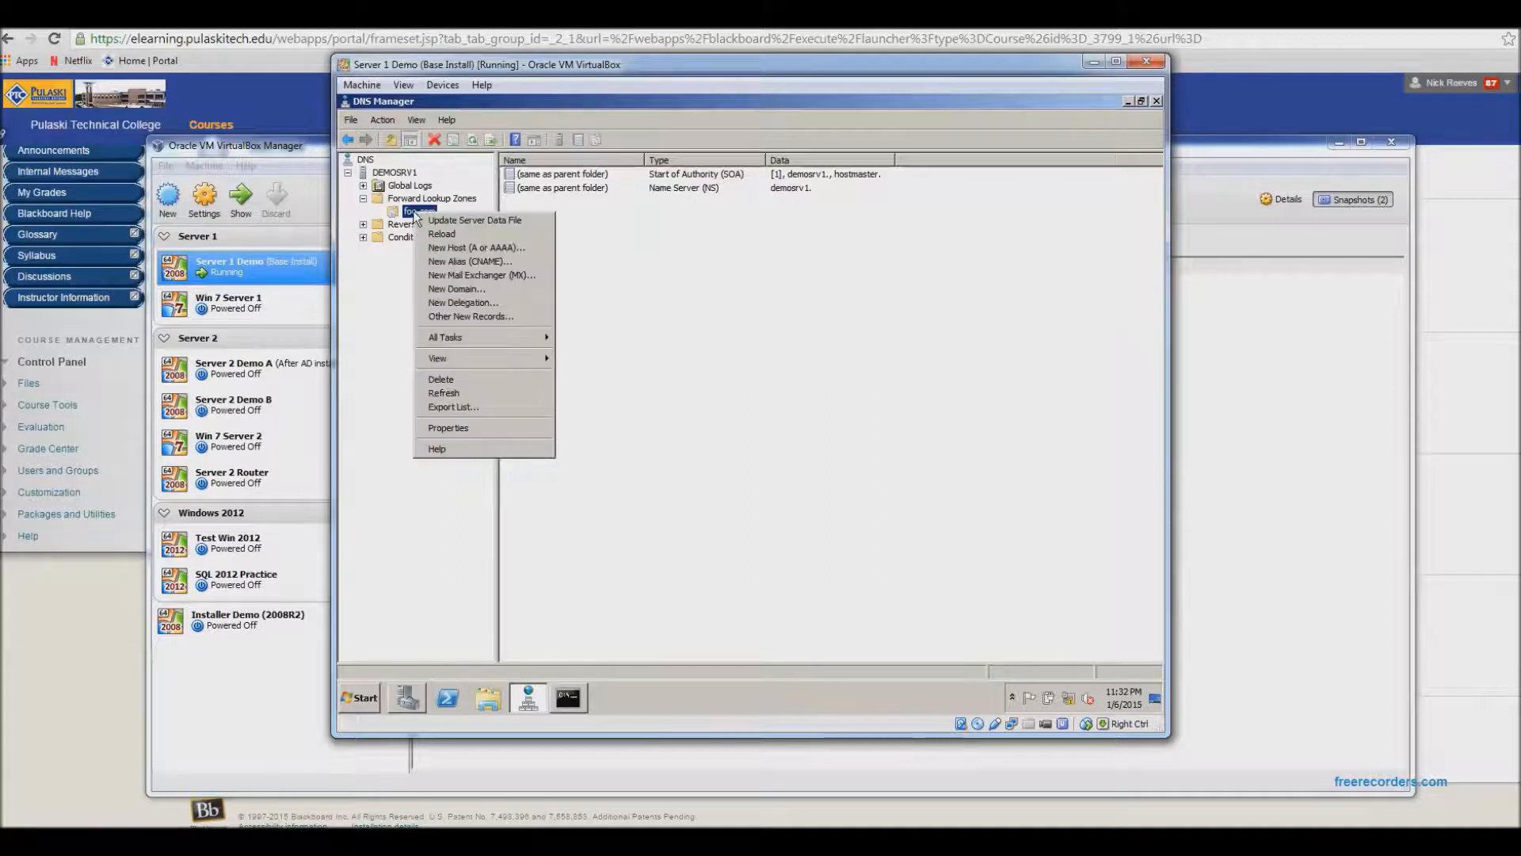
left_click(494, 248)
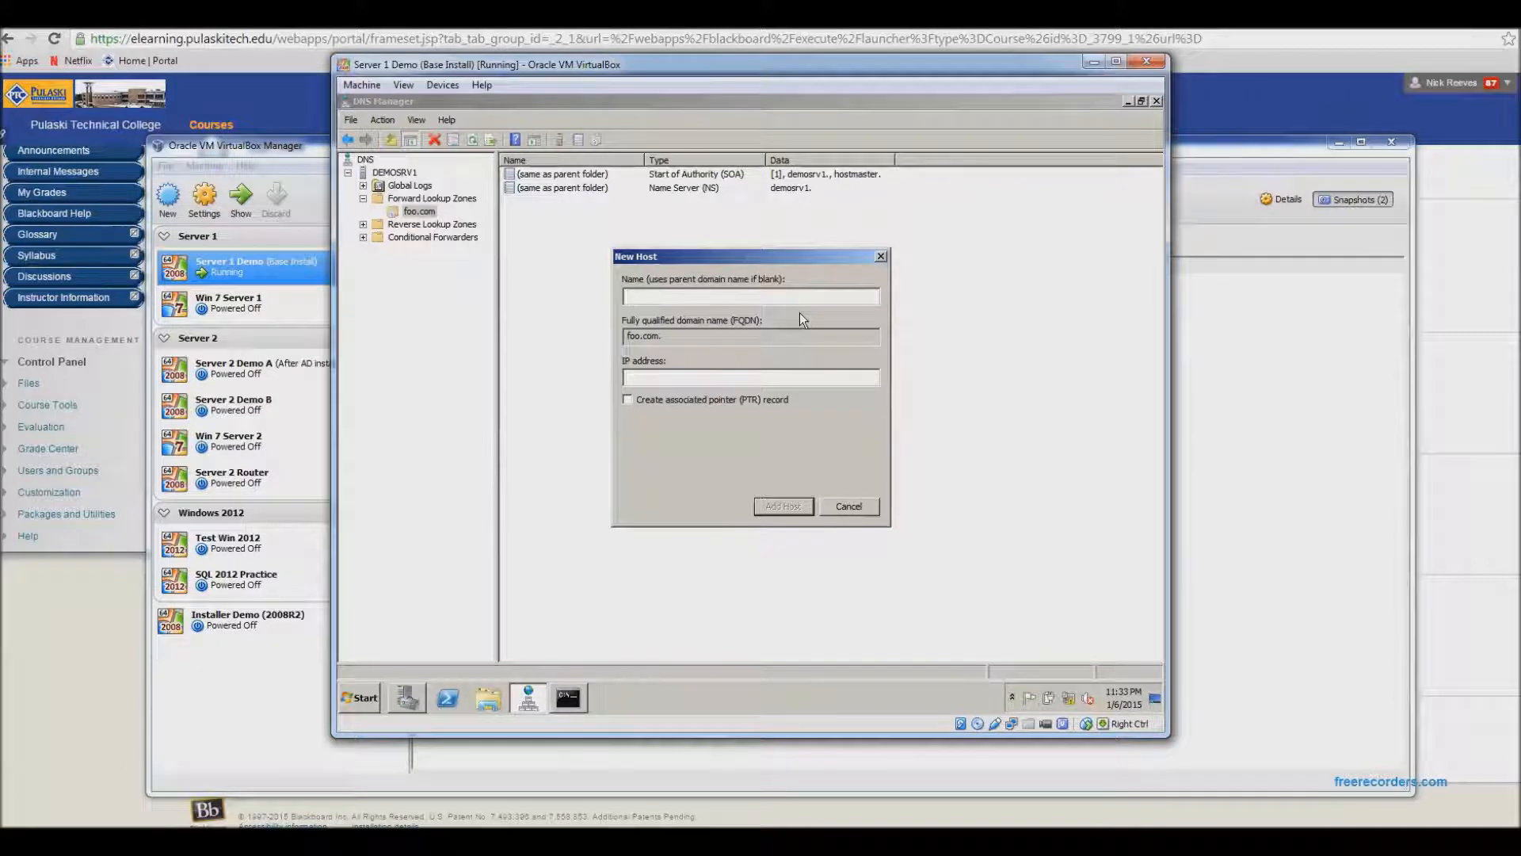
type("demosrv")
- Set the demosrv host's IP address to 192.168.1.11, checking it against the ipconfig output, and add the record
left_click(710, 378)
type("192.168.1.1")
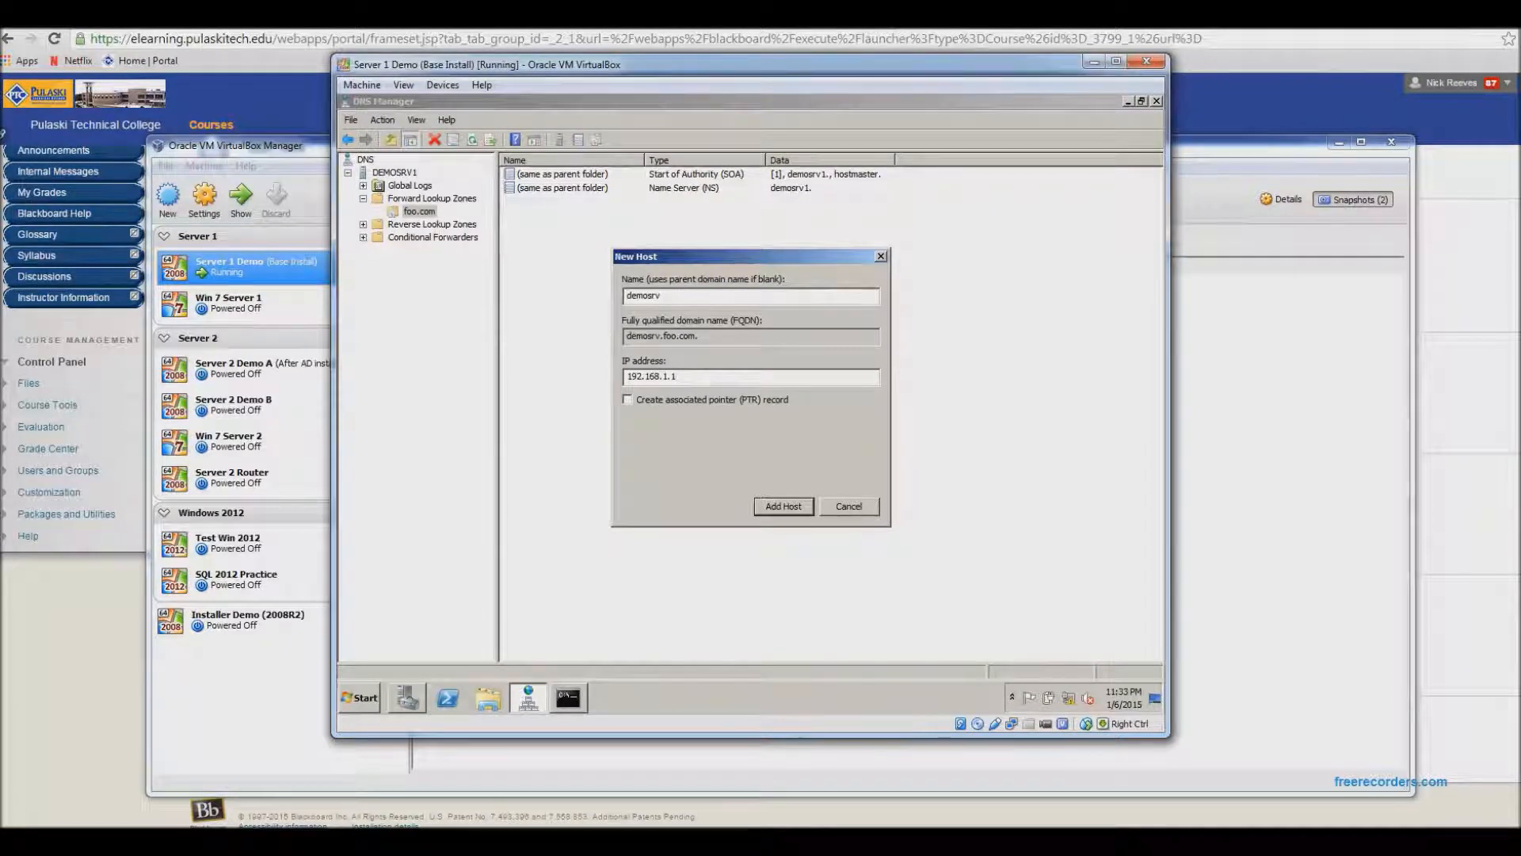
type("1")
left_click(568, 697)
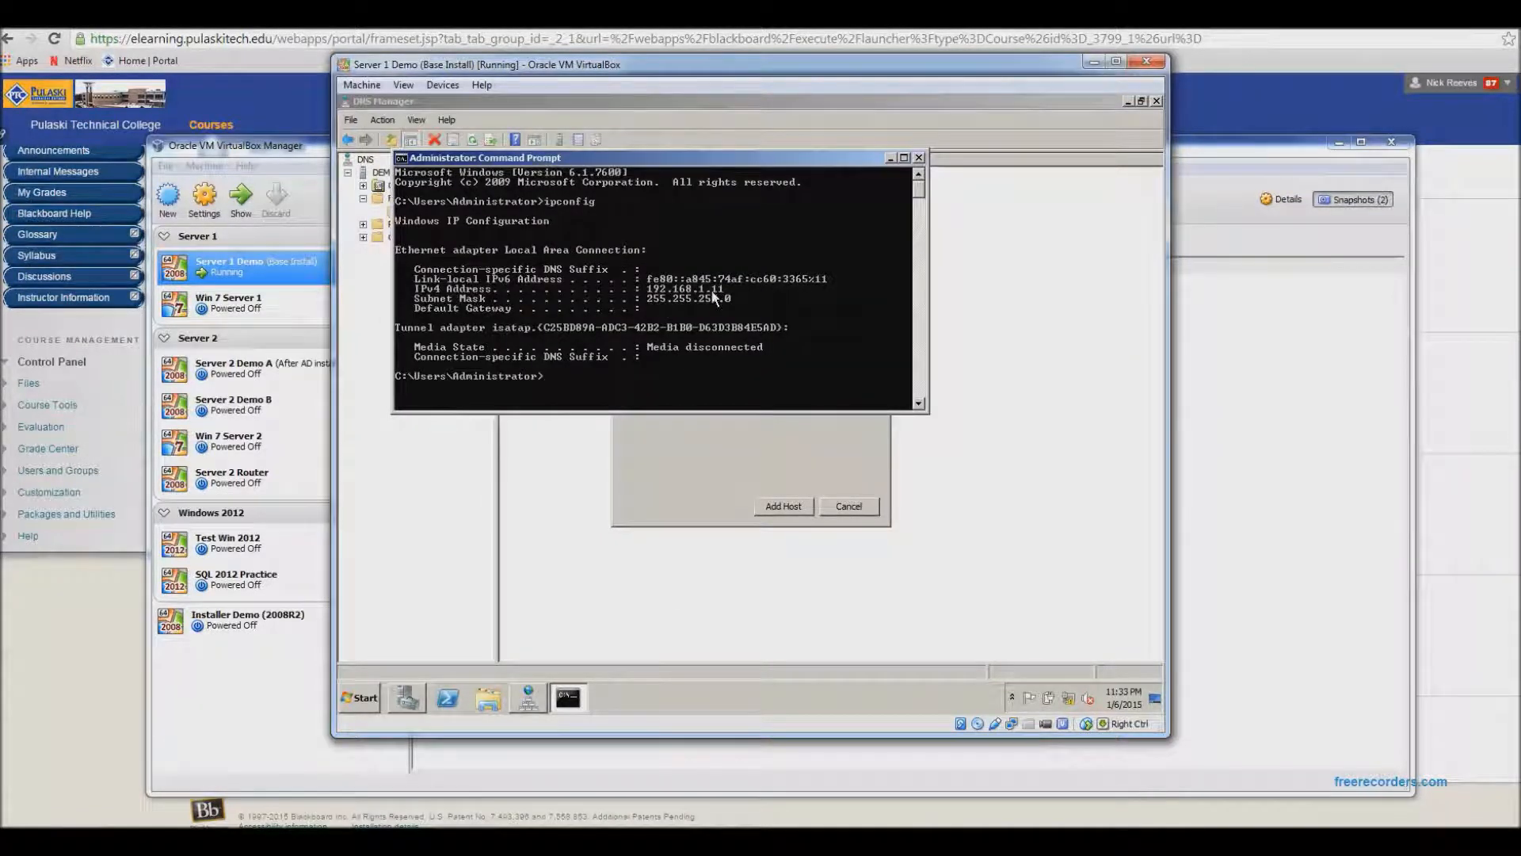
left_click(890, 158)
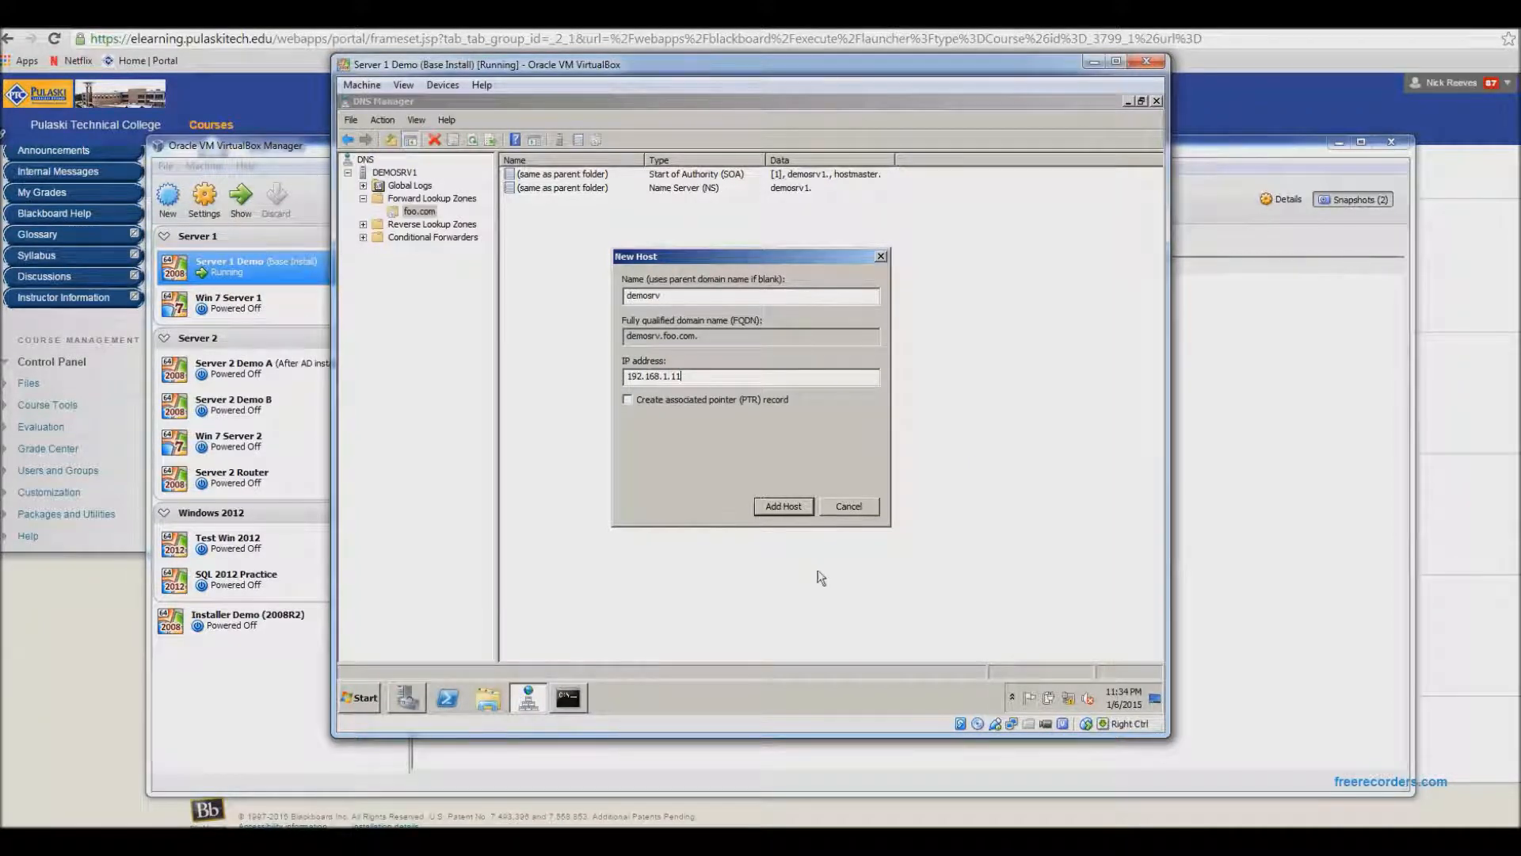
left_click(786, 506)
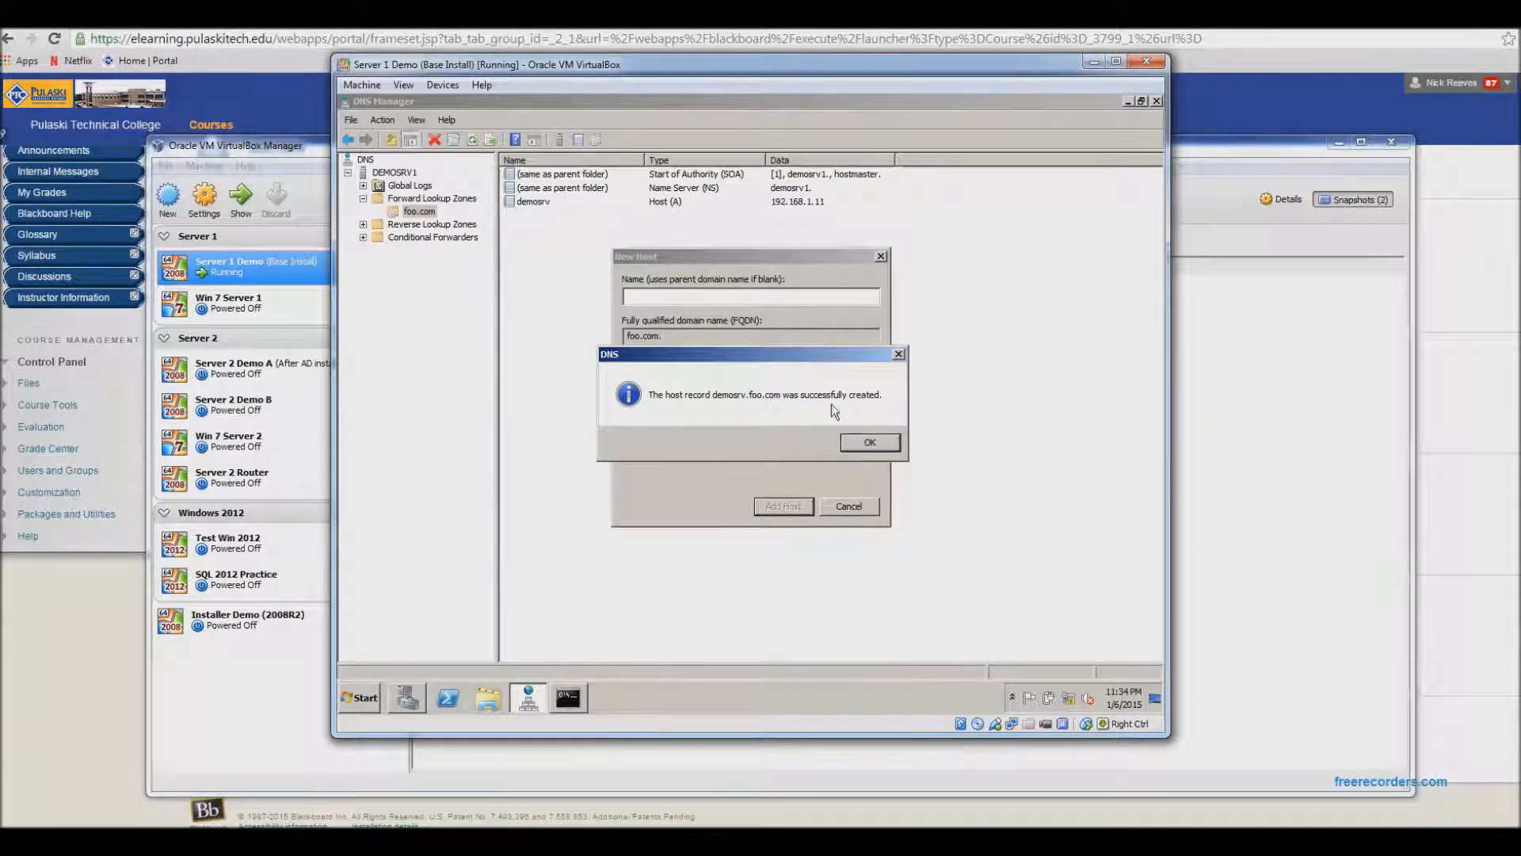
left_click(867, 443)
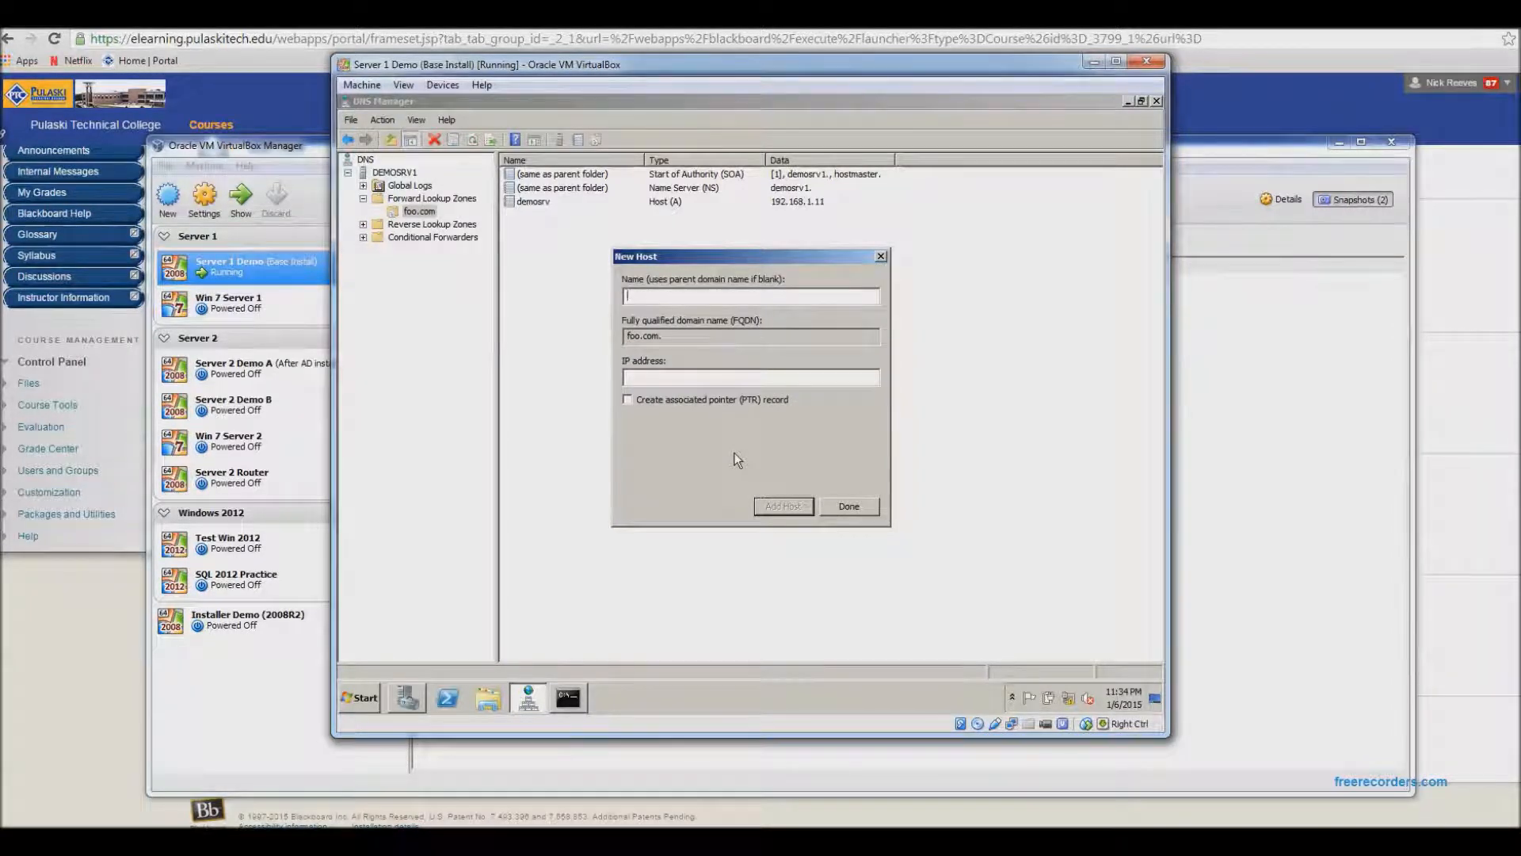
left_click(849, 507)
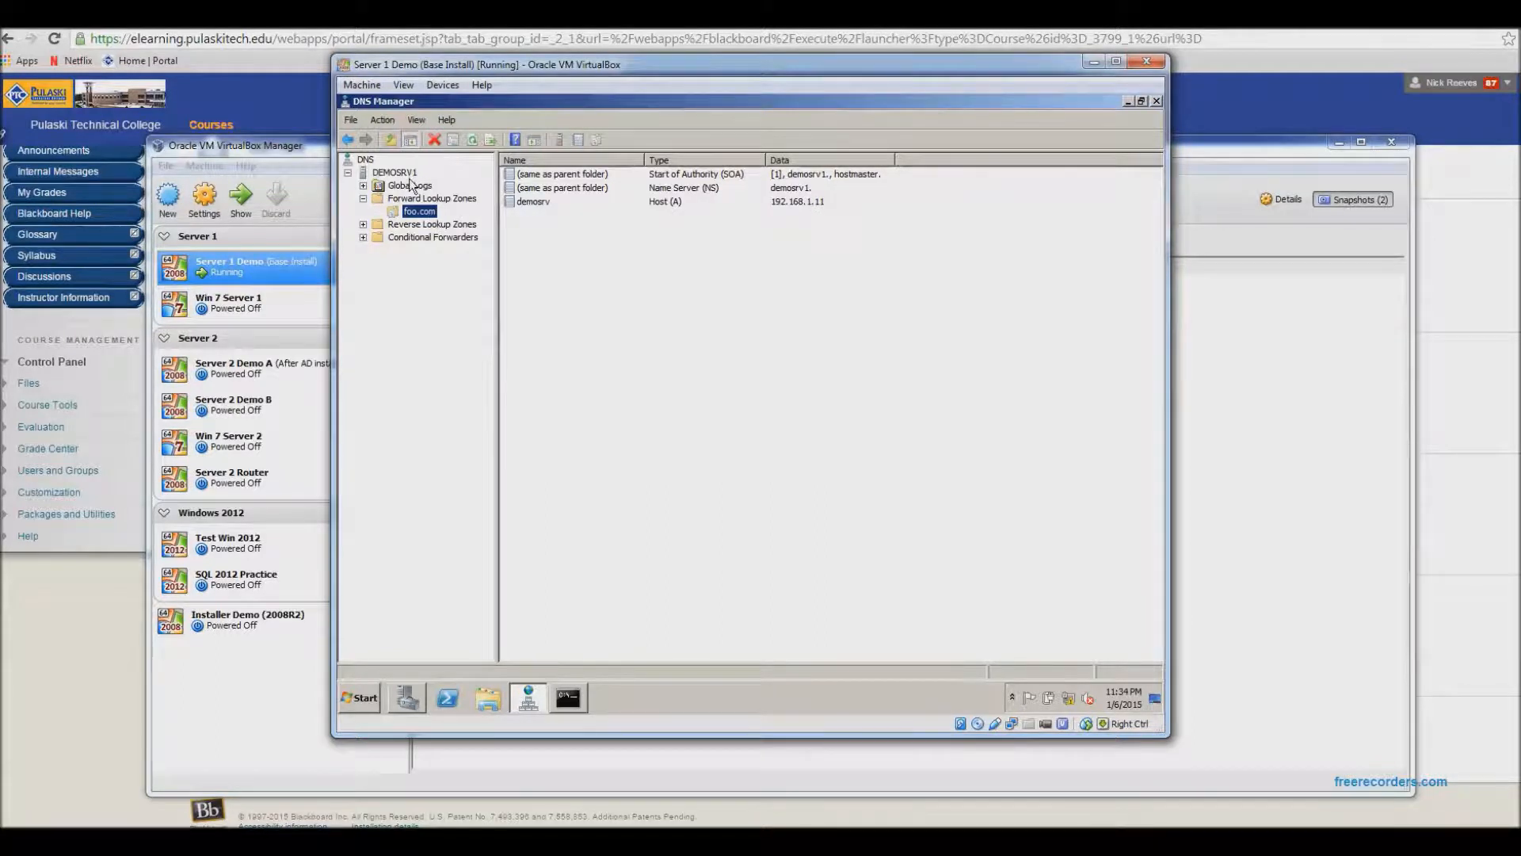
- Delete the demosrv host record from the foo.com zone
left_click(537, 205)
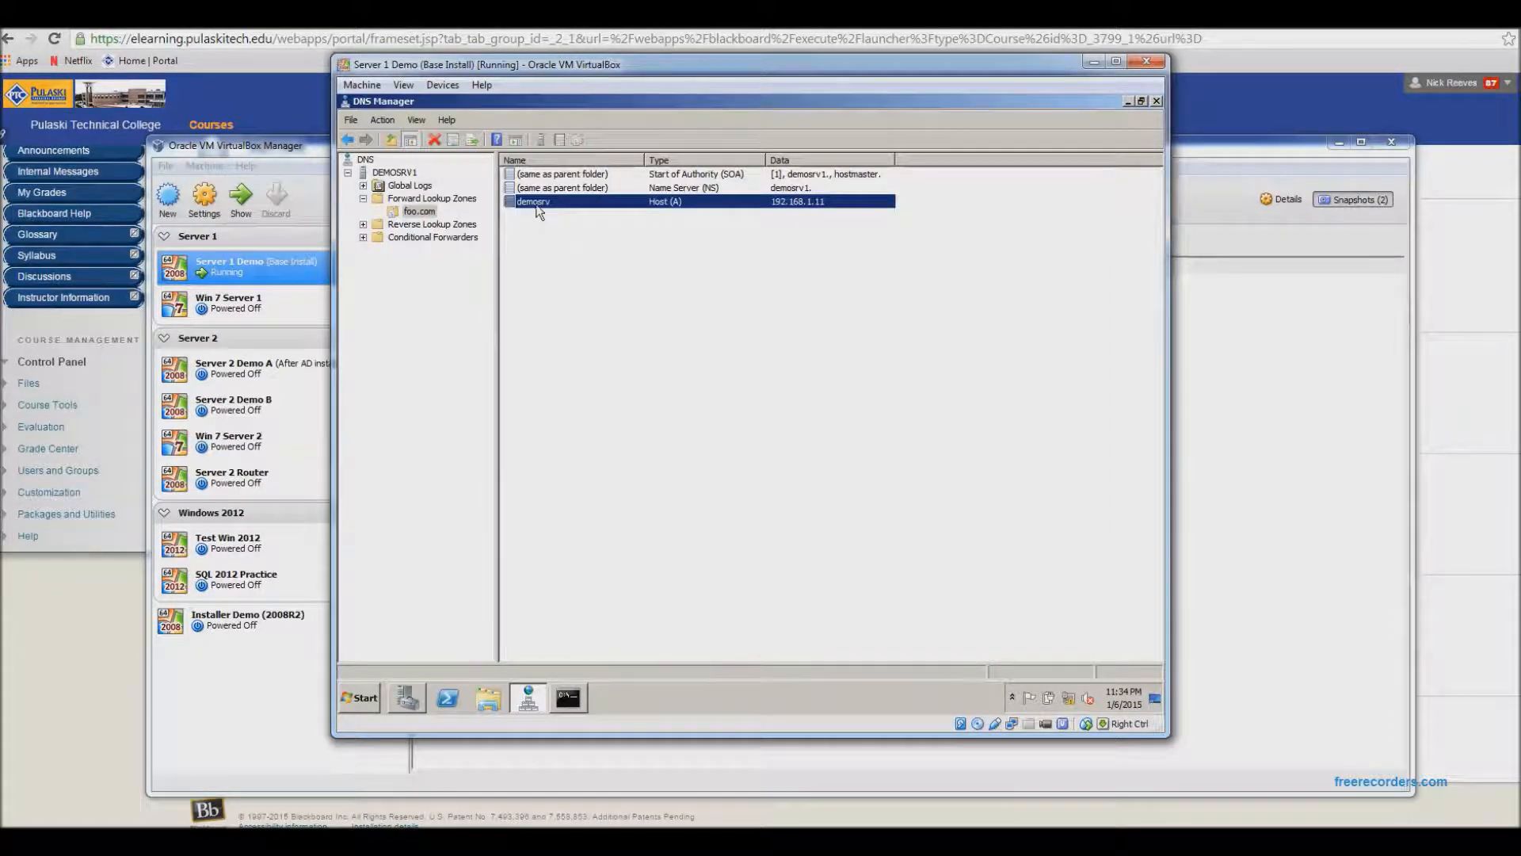
right_click(538, 205)
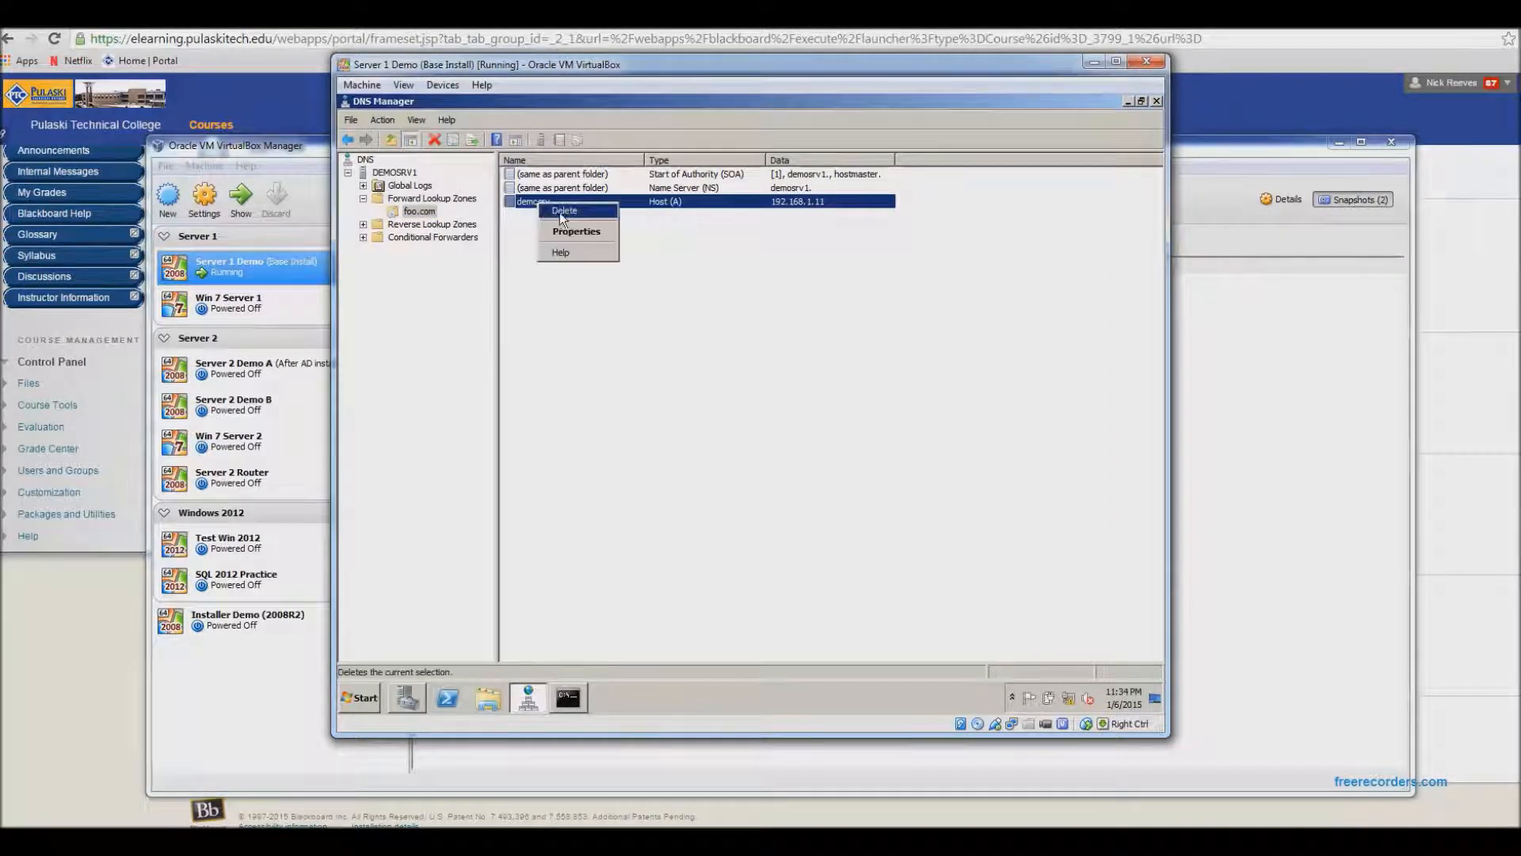
left_click(567, 212)
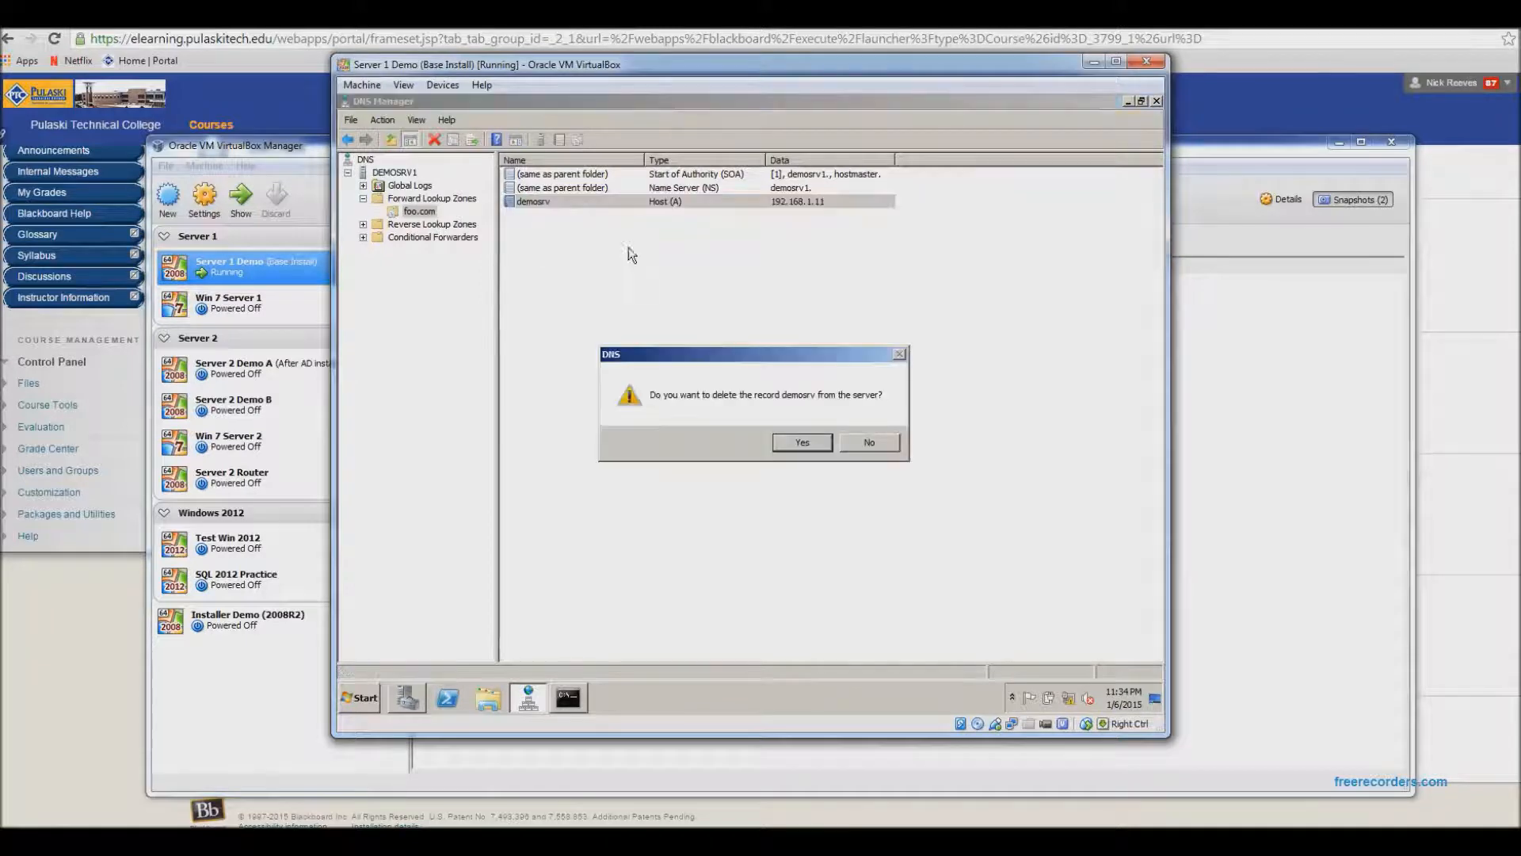
left_click(803, 442)
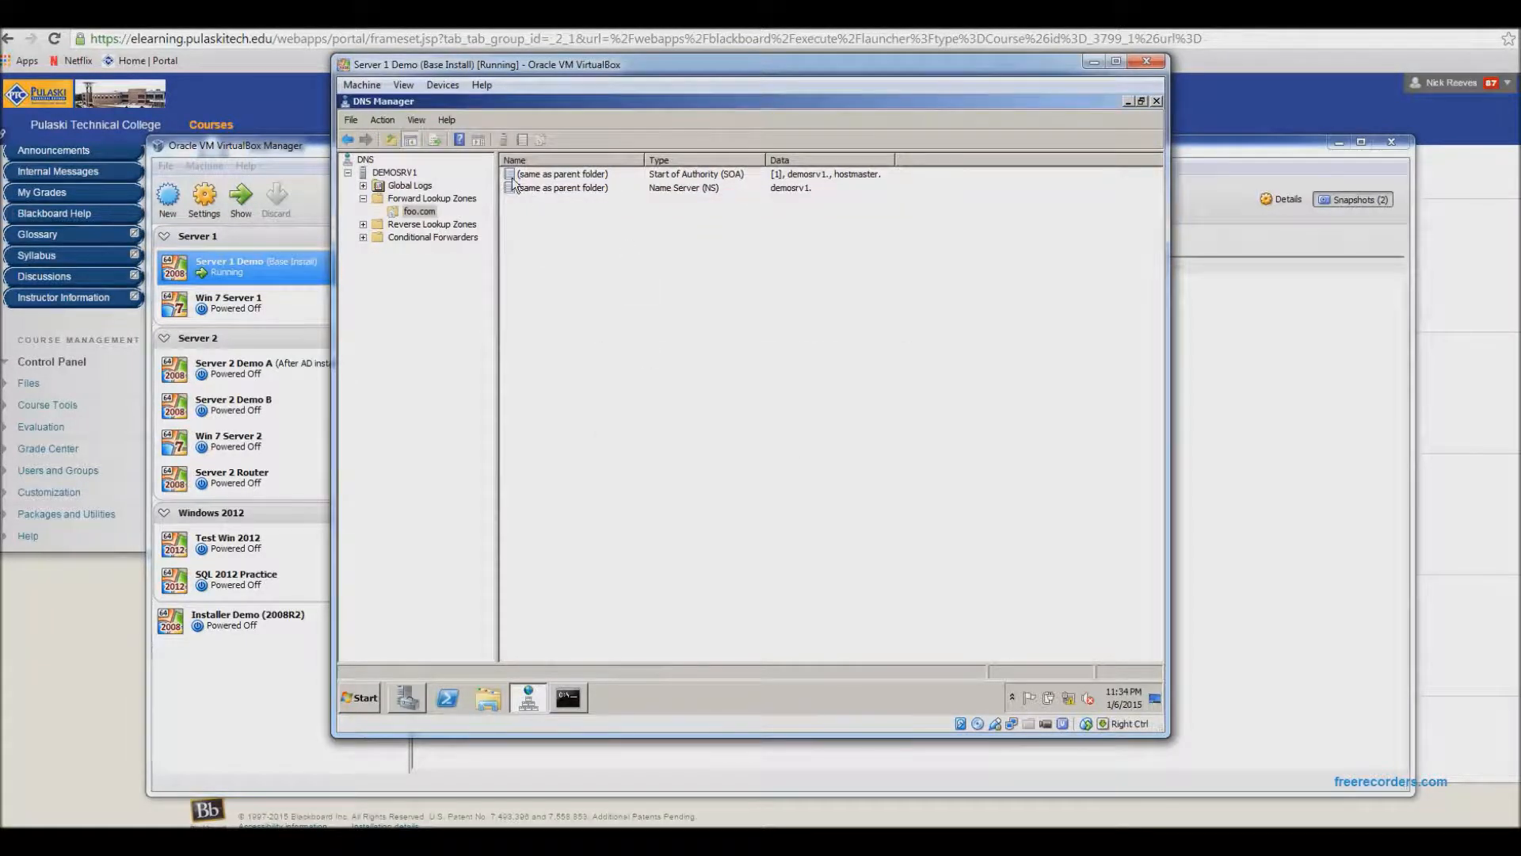
- Create a new host record named demosrv1 with IP address 192.168.1.11 in the foo.com zone
right_click(539, 220)
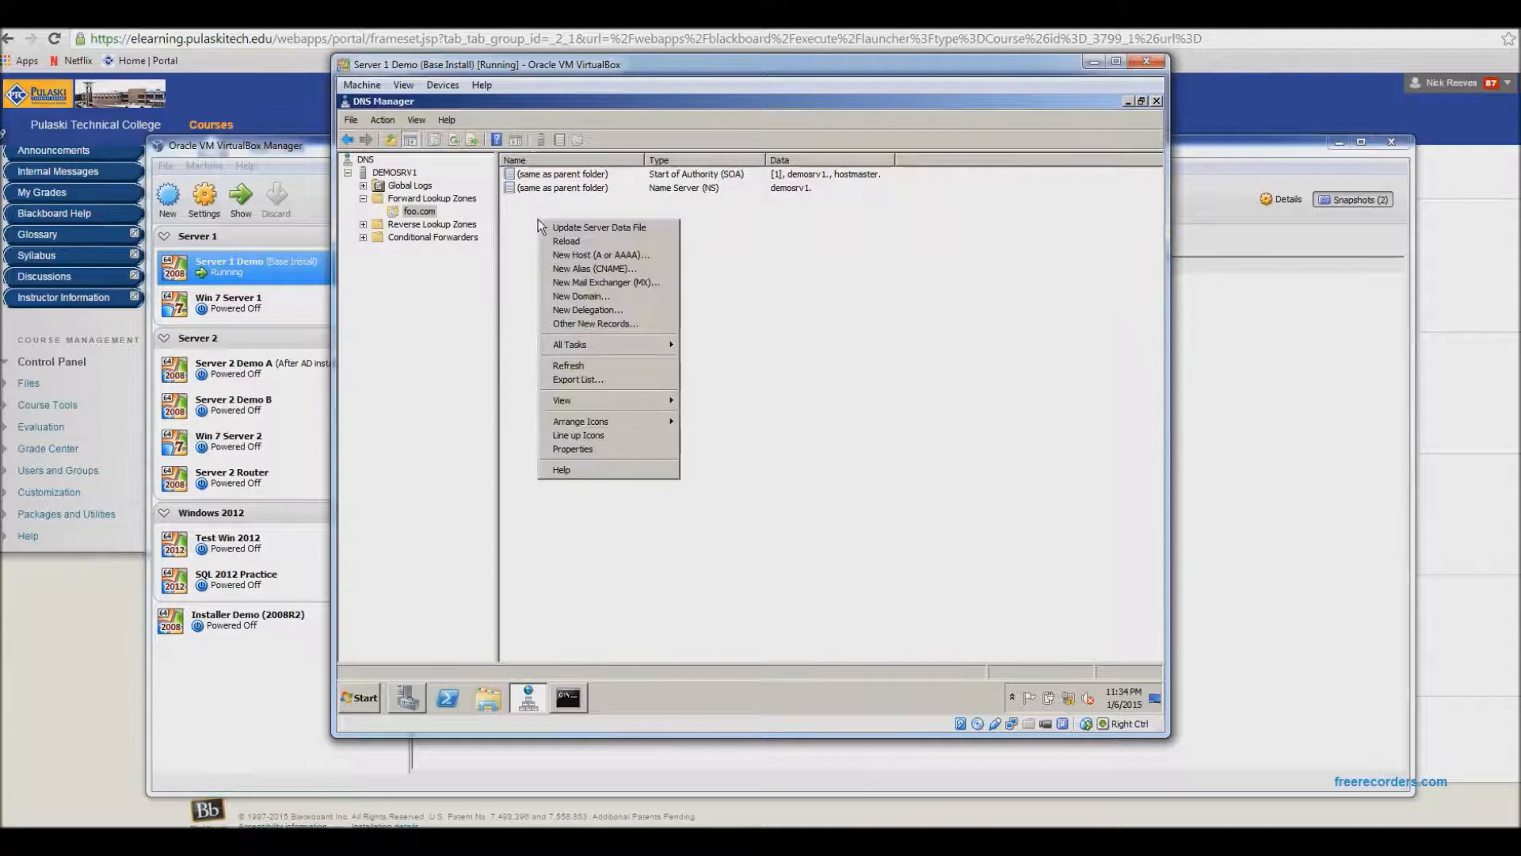
left_click(579, 255)
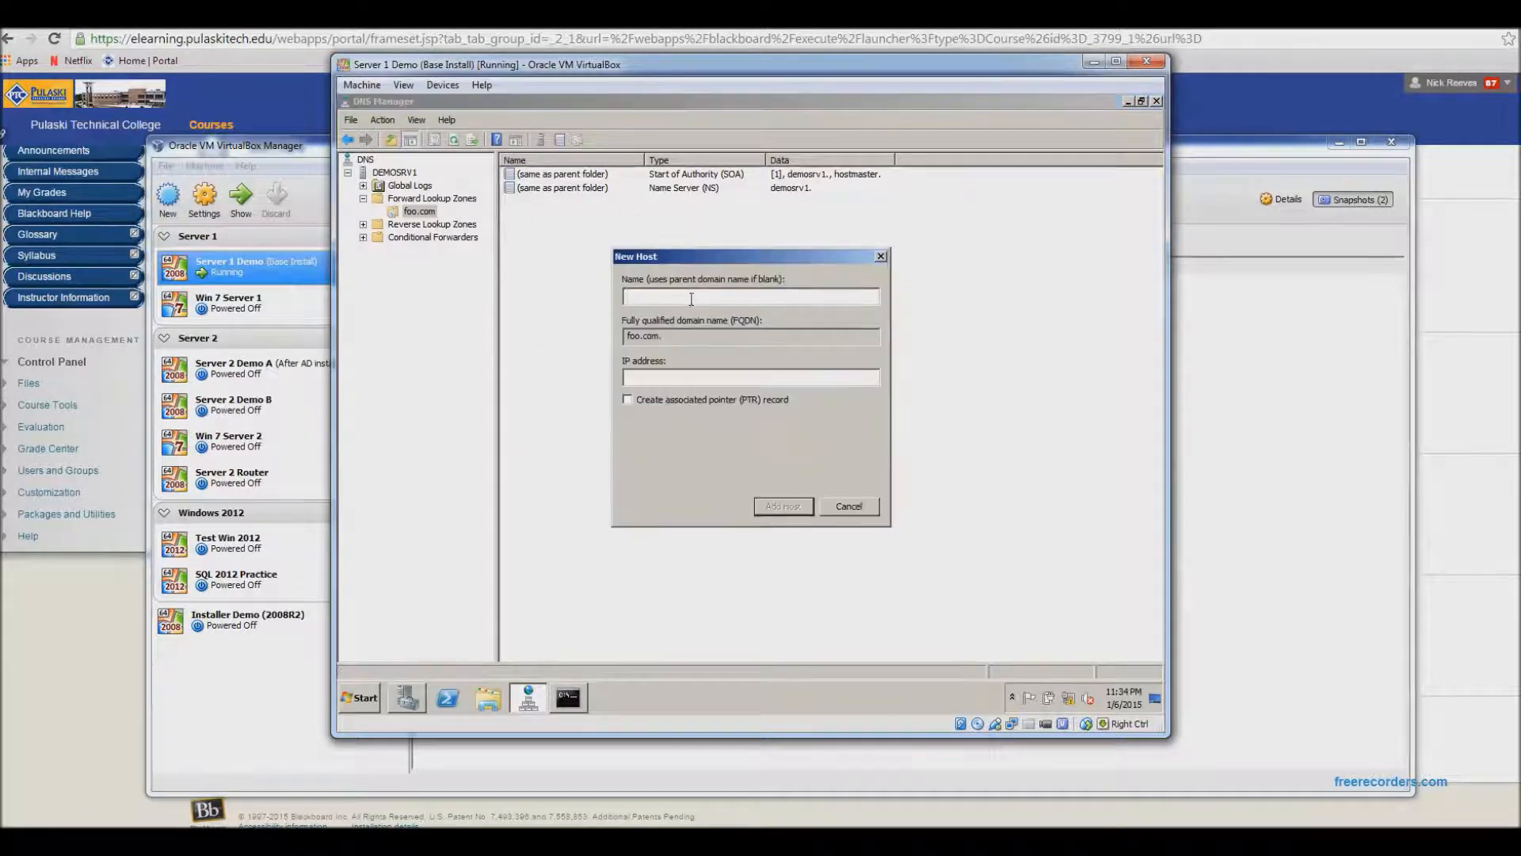
type("demos")
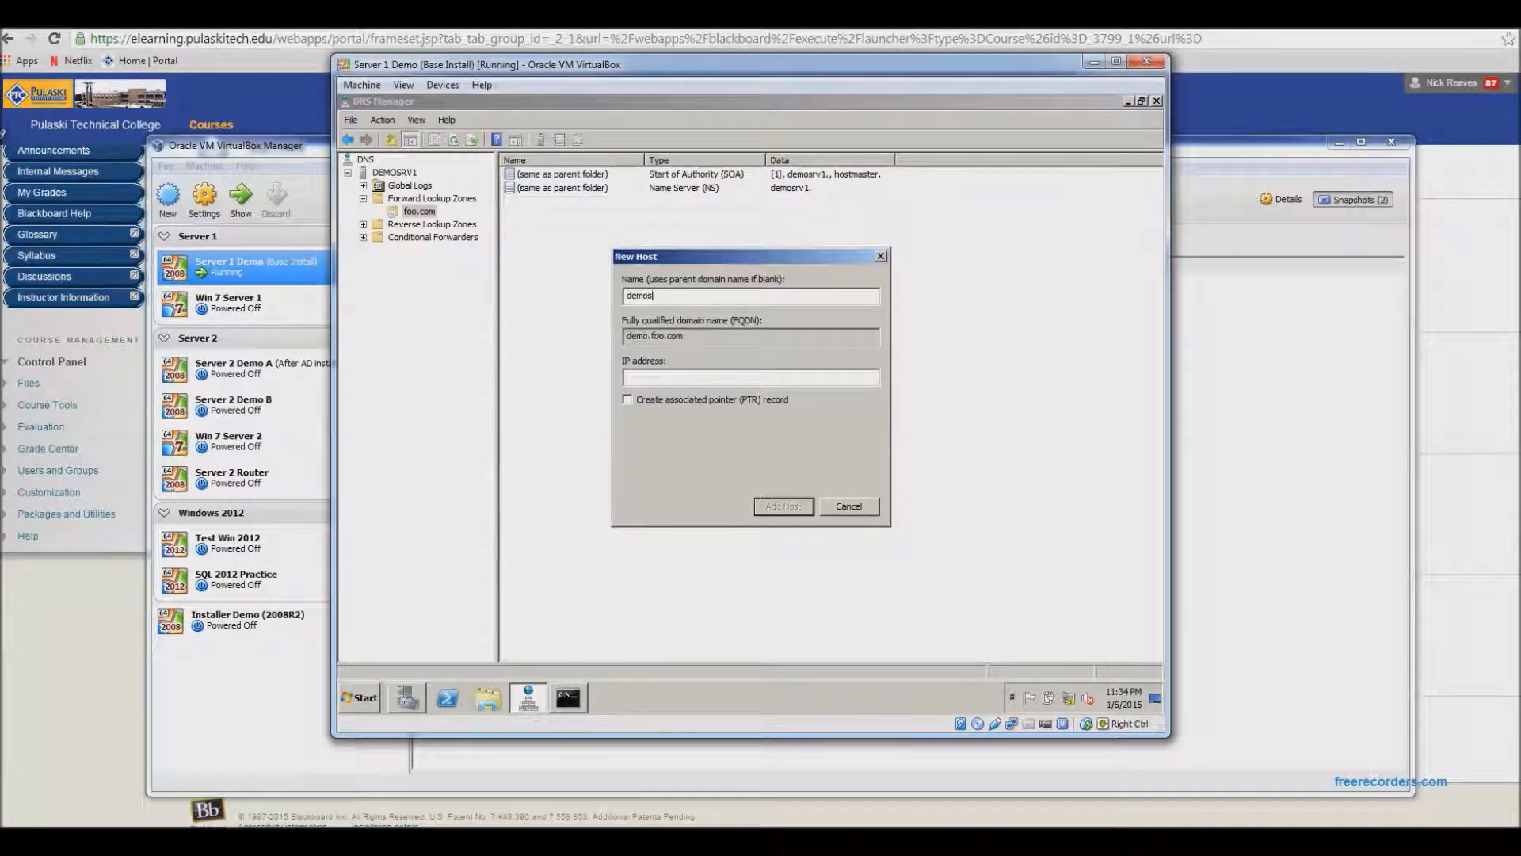
type("rv1")
left_click(712, 377)
type("192.168.1.11")
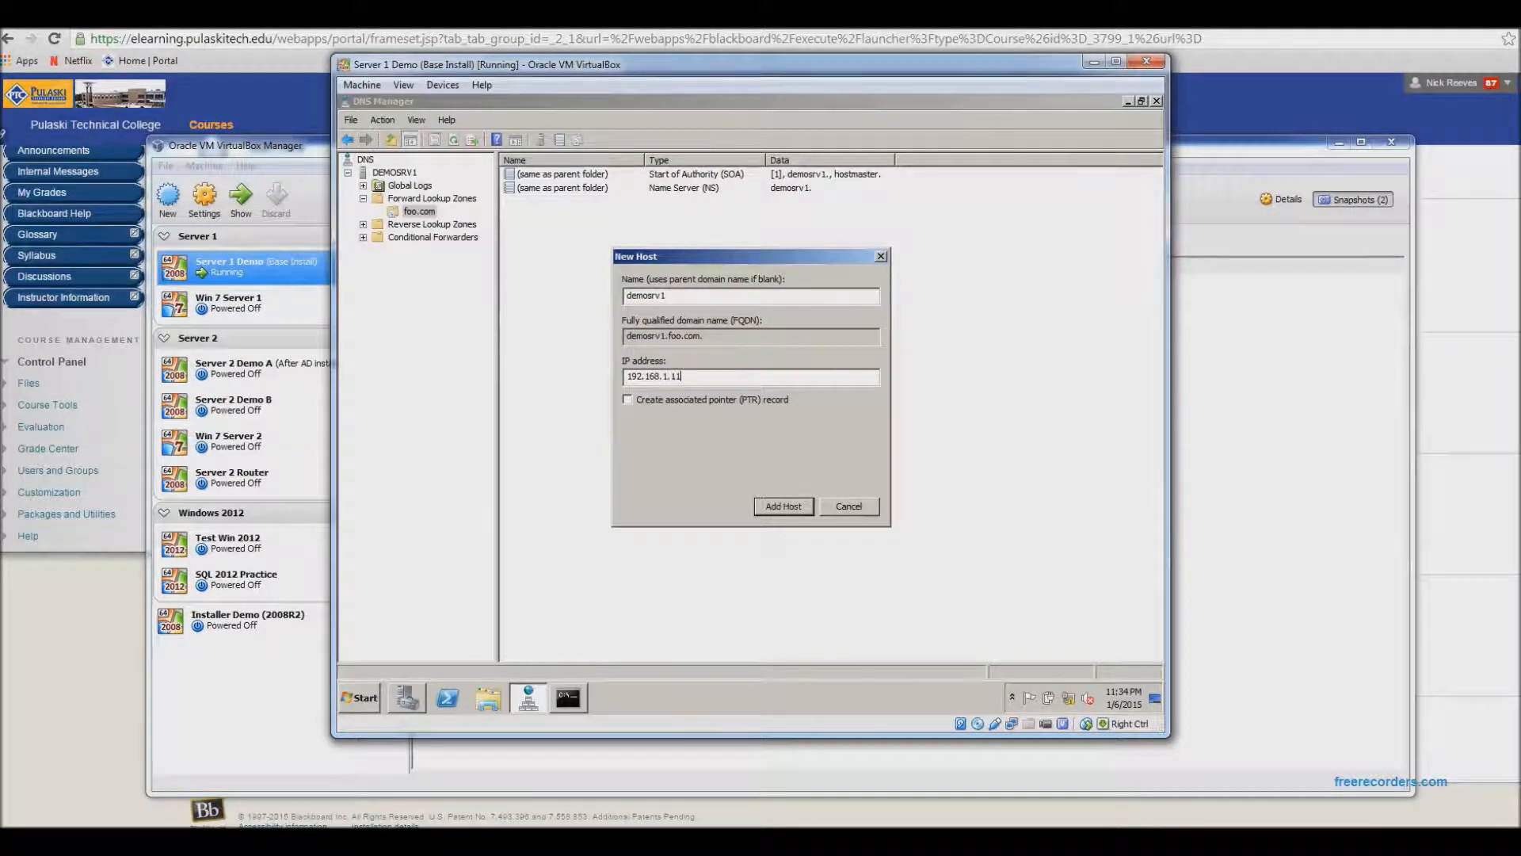
left_click(790, 507)
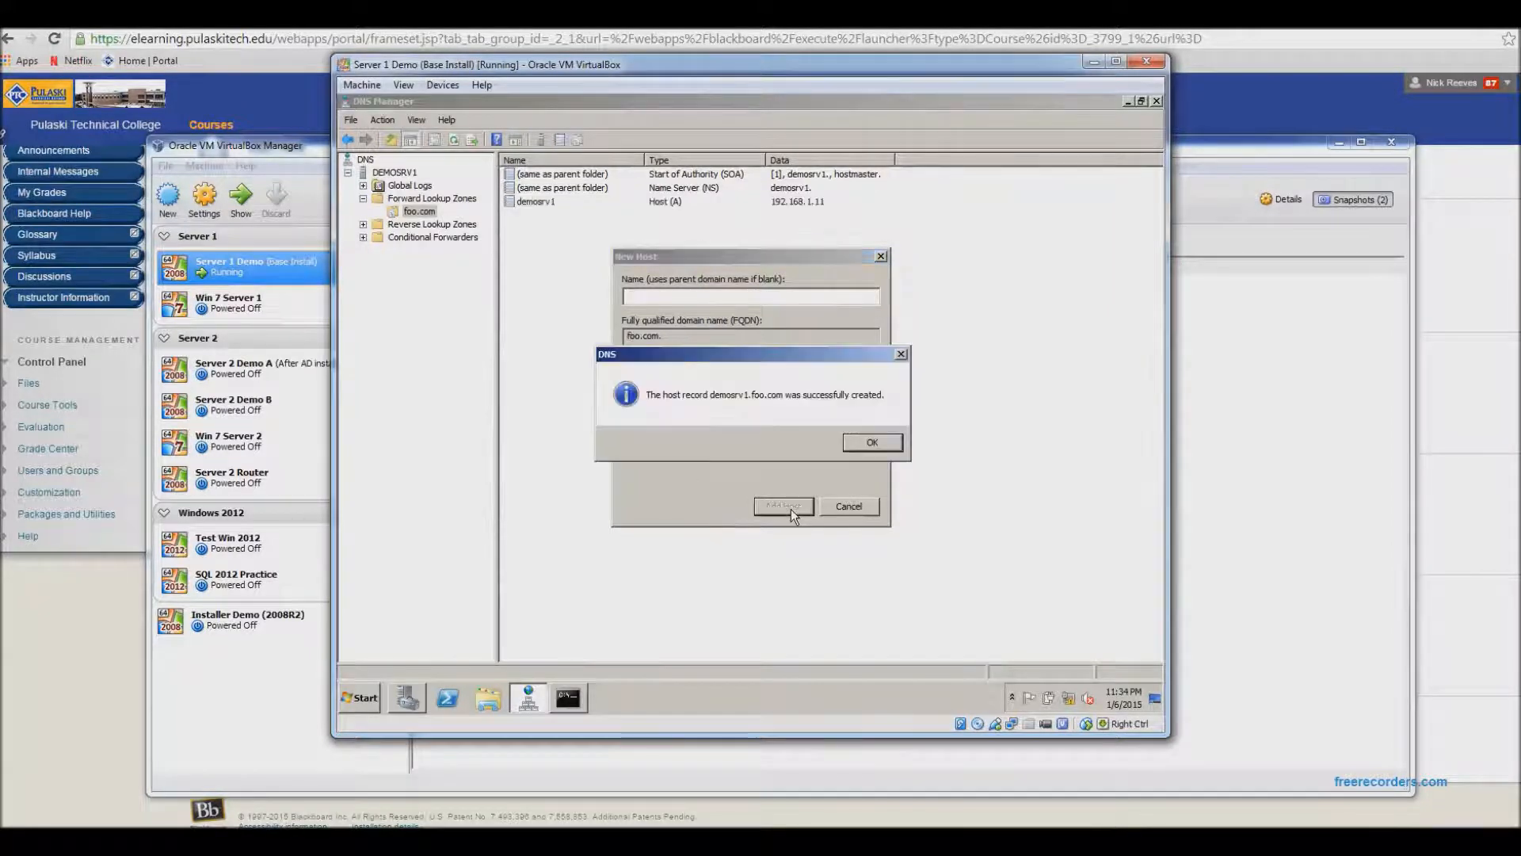
left_click(869, 444)
left_click(841, 506)
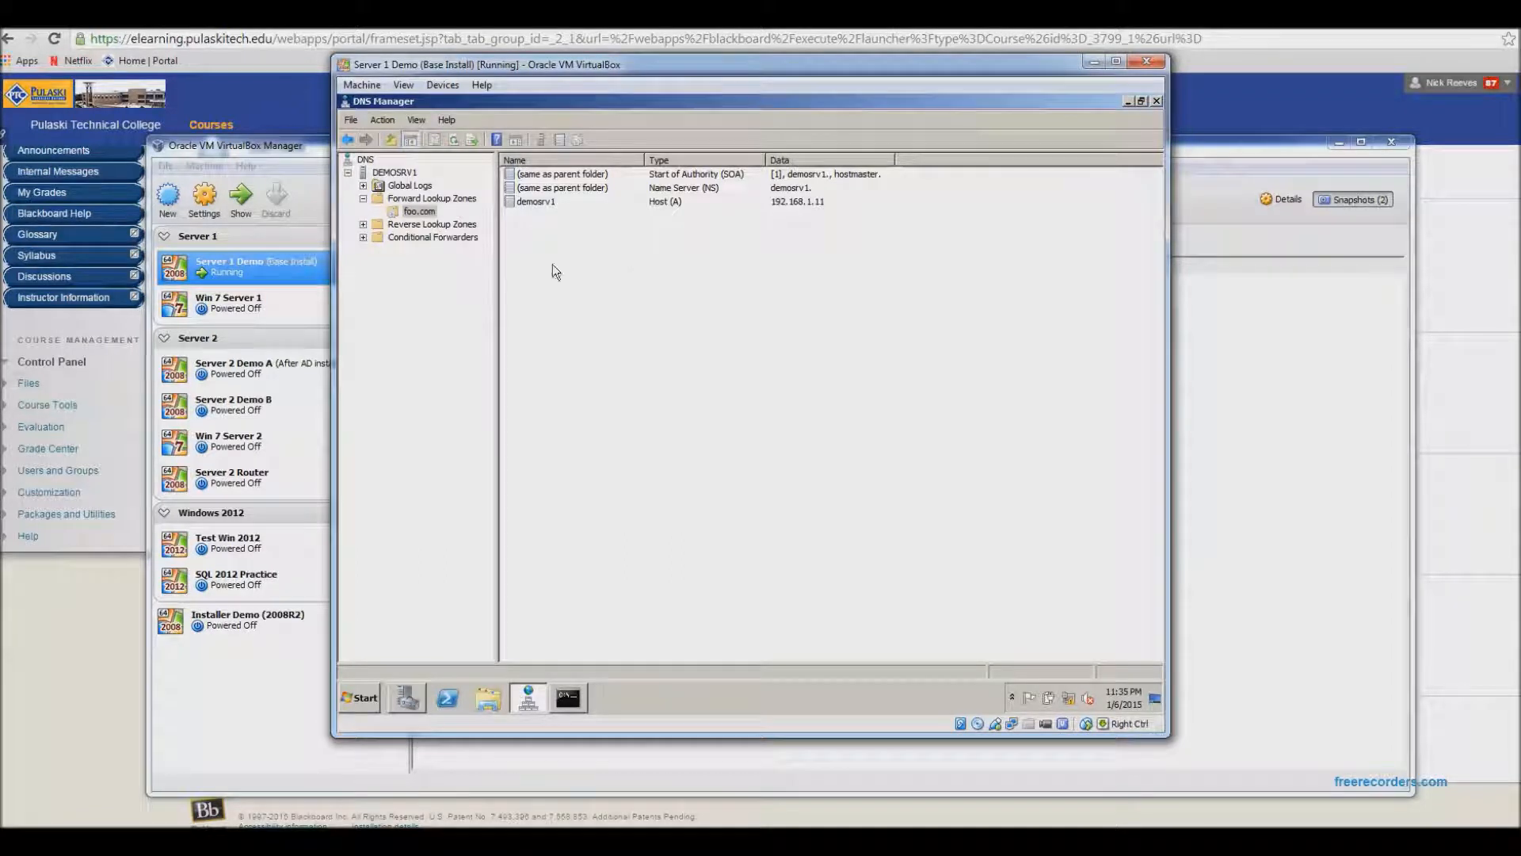
left_click(559, 203)
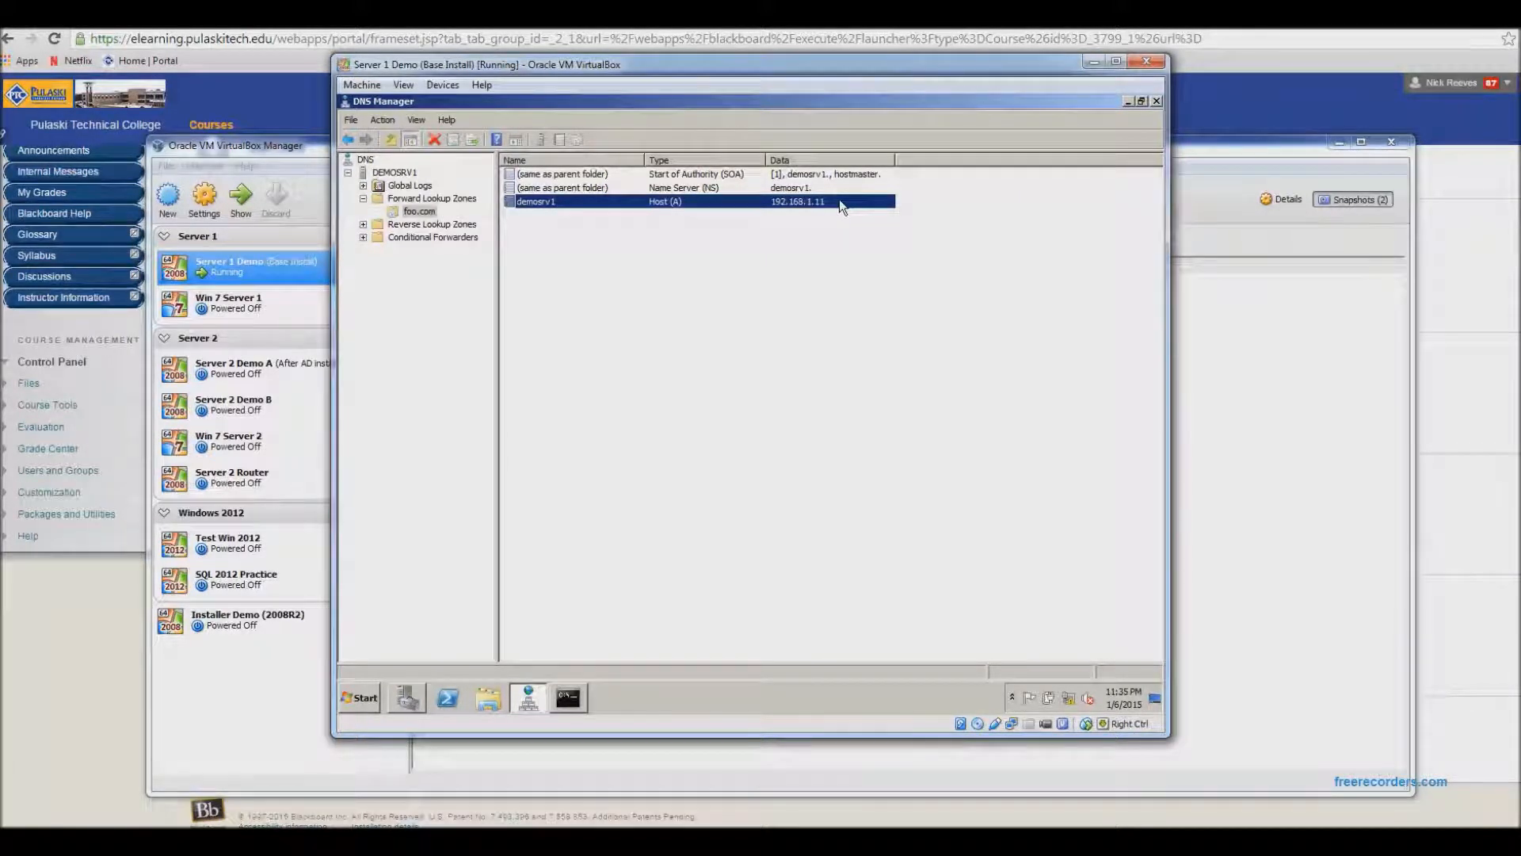
left_click(758, 304)
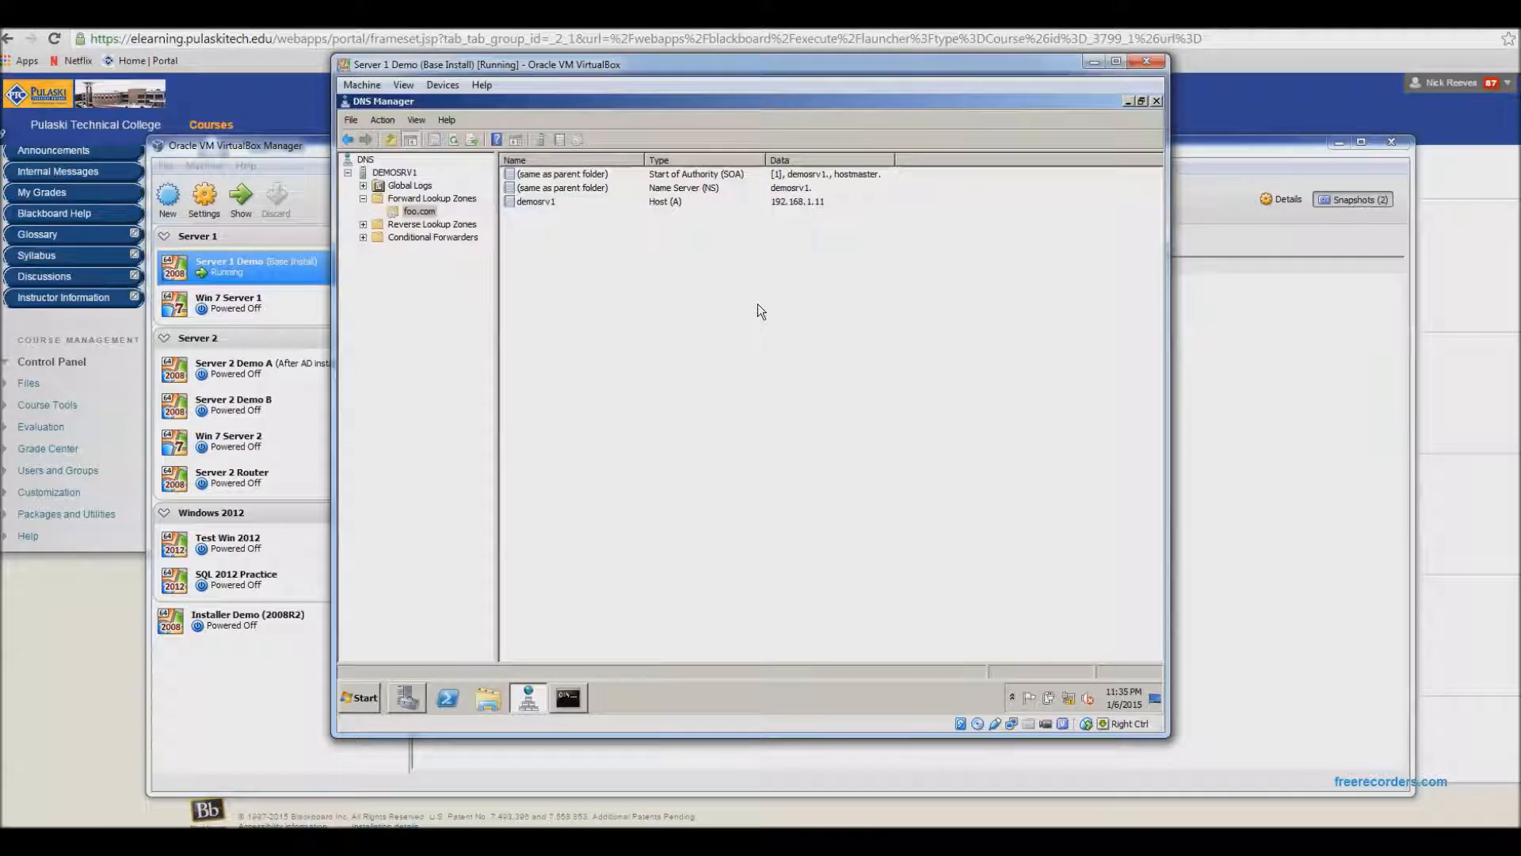
right_click(418, 213)
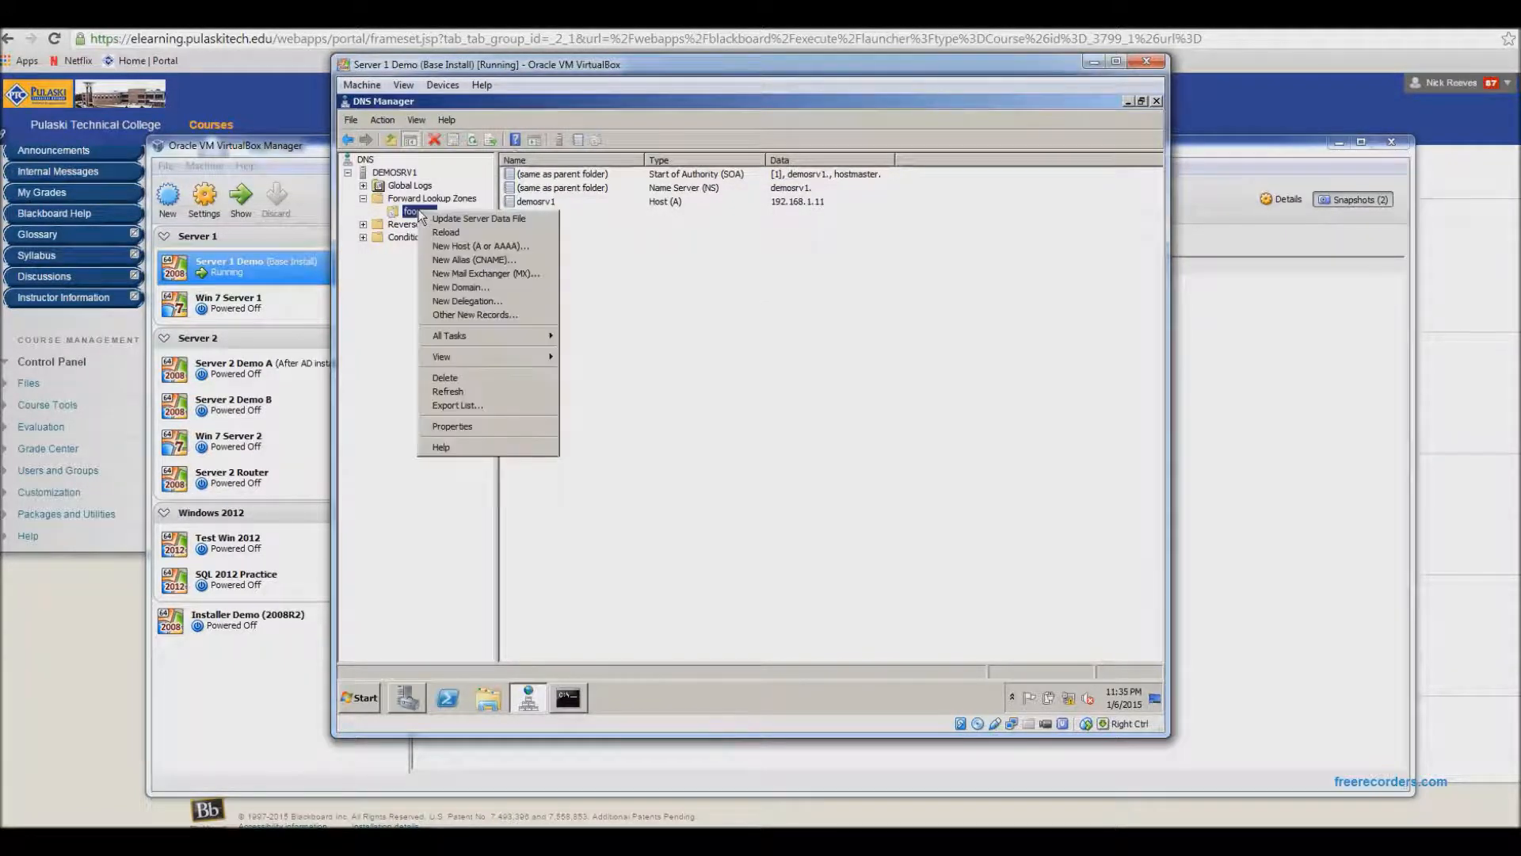
left_click(696, 337)
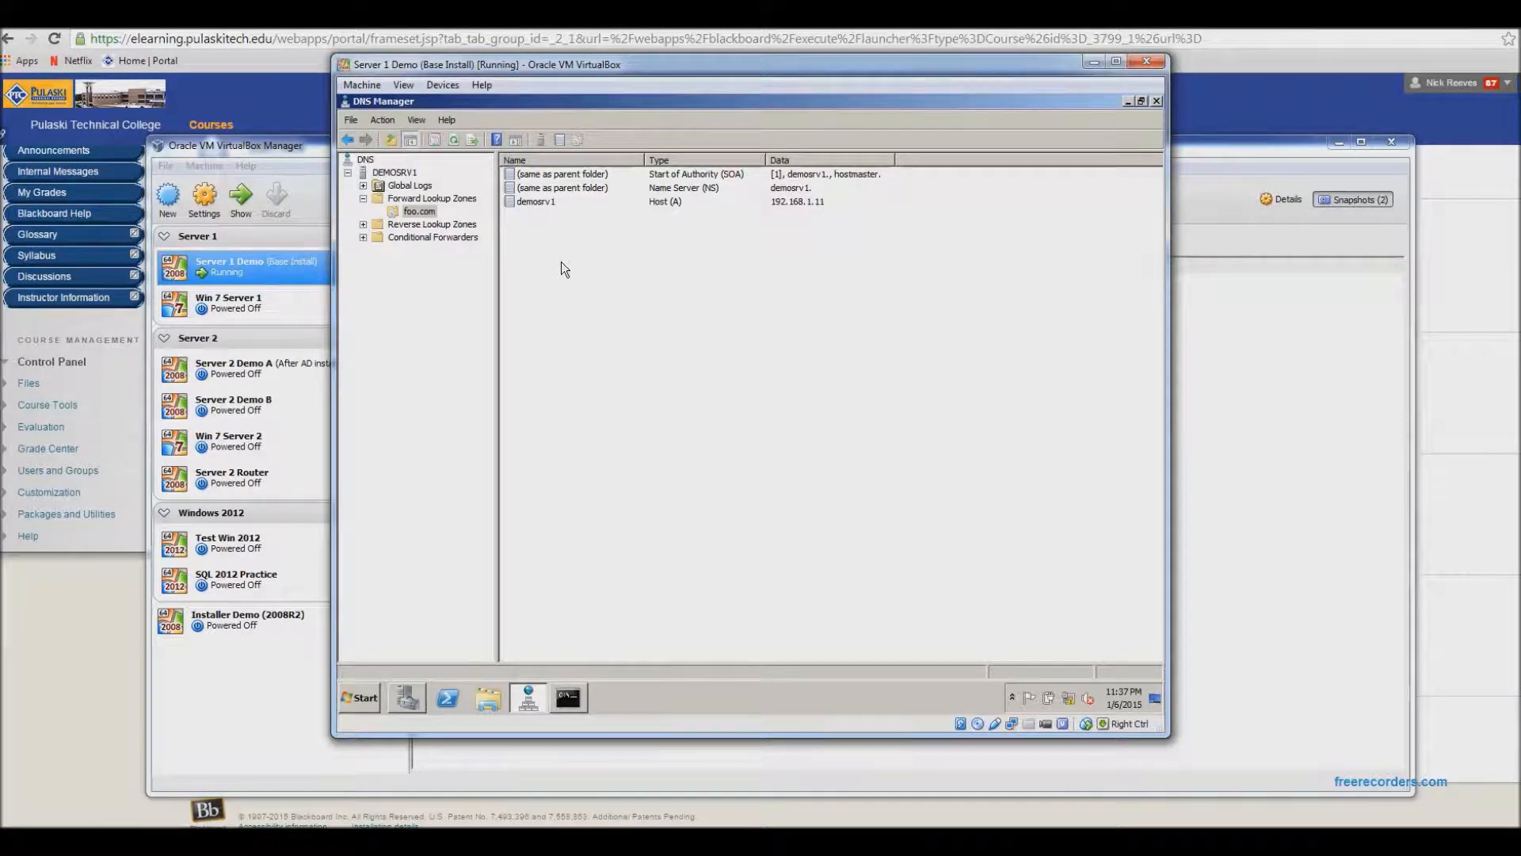
- Create a CNAME alias named website whose target host is demosrv1.foo.com, browsing to it within the foo.com zone
left_click(570, 201)
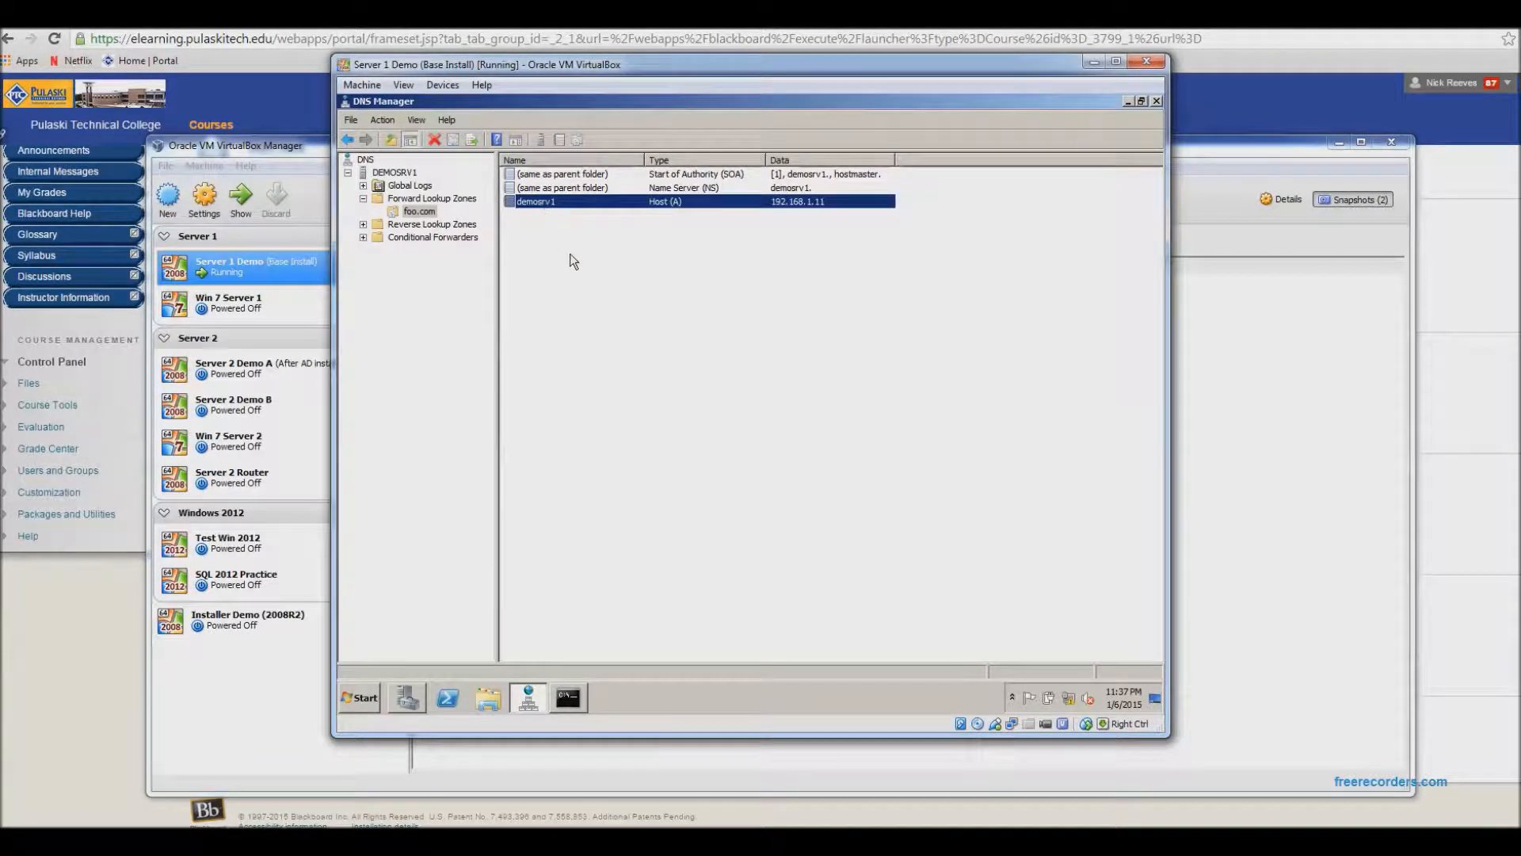
right_click(530, 238)
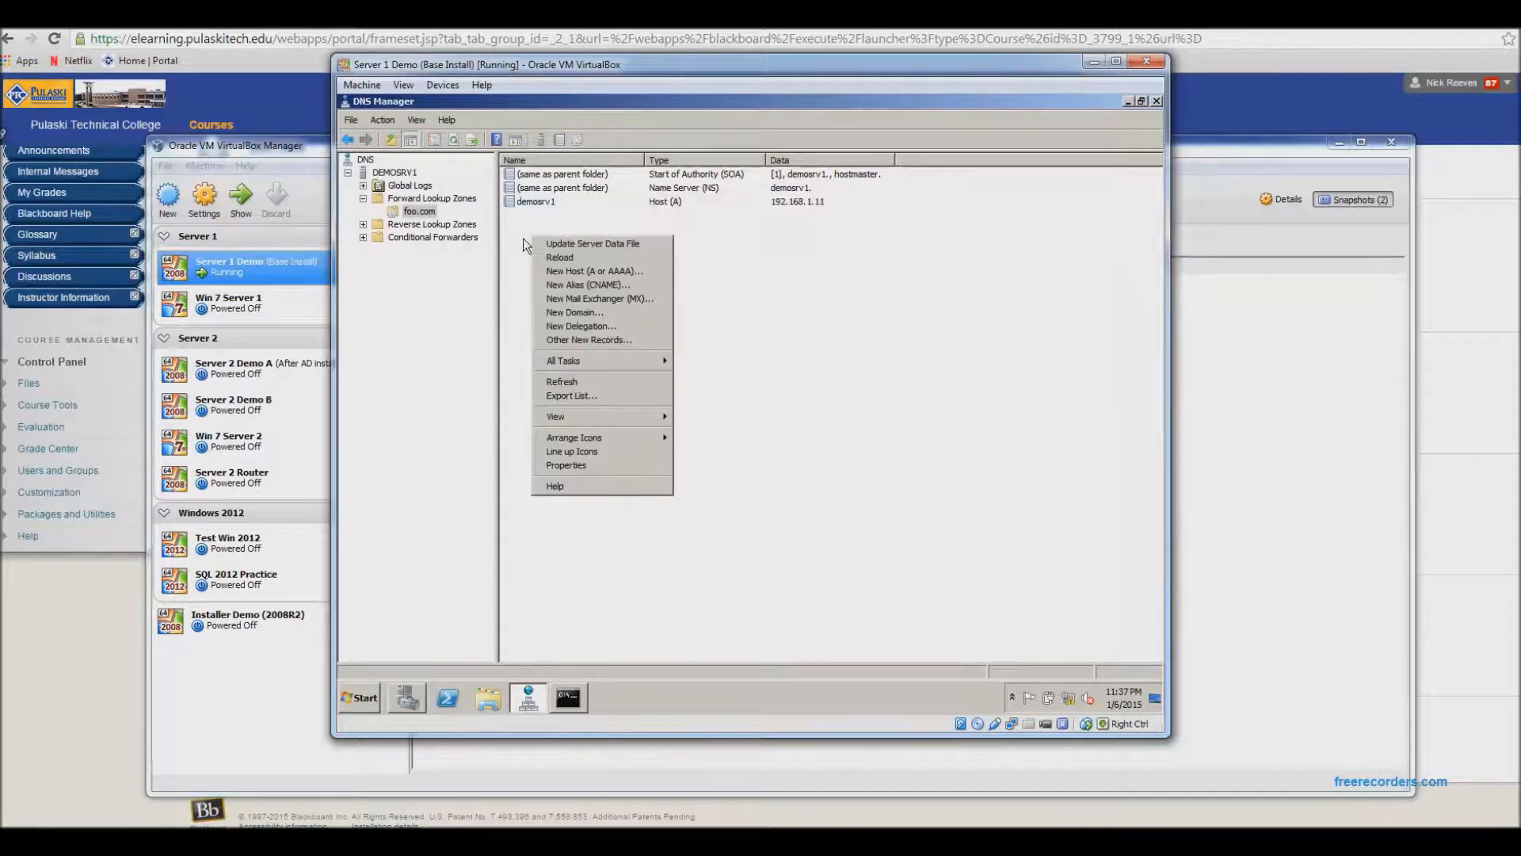
left_click(597, 284)
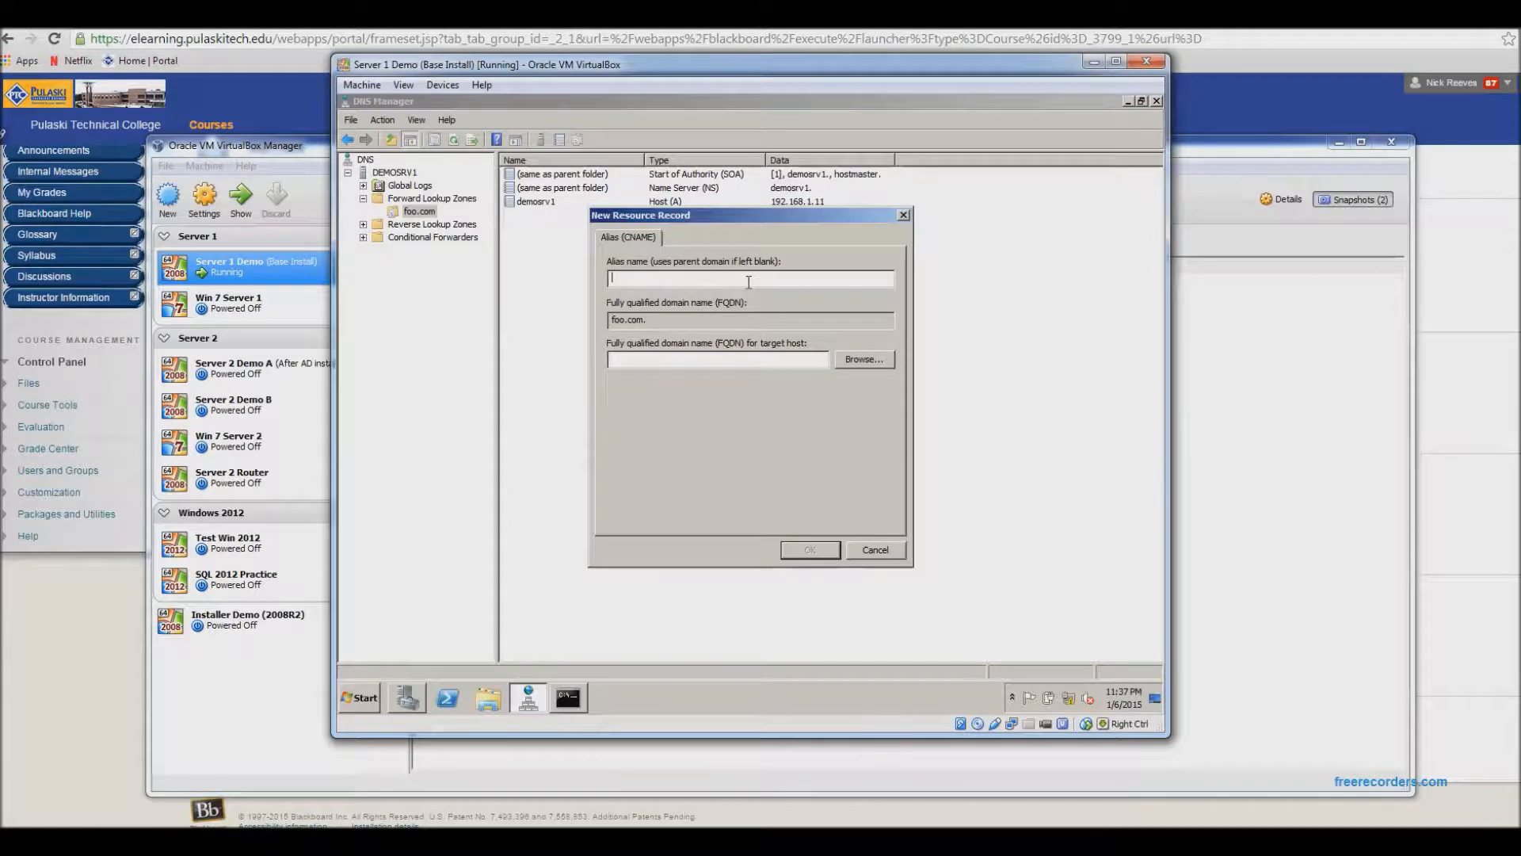
type("website")
left_click(784, 359)
left_click(866, 359)
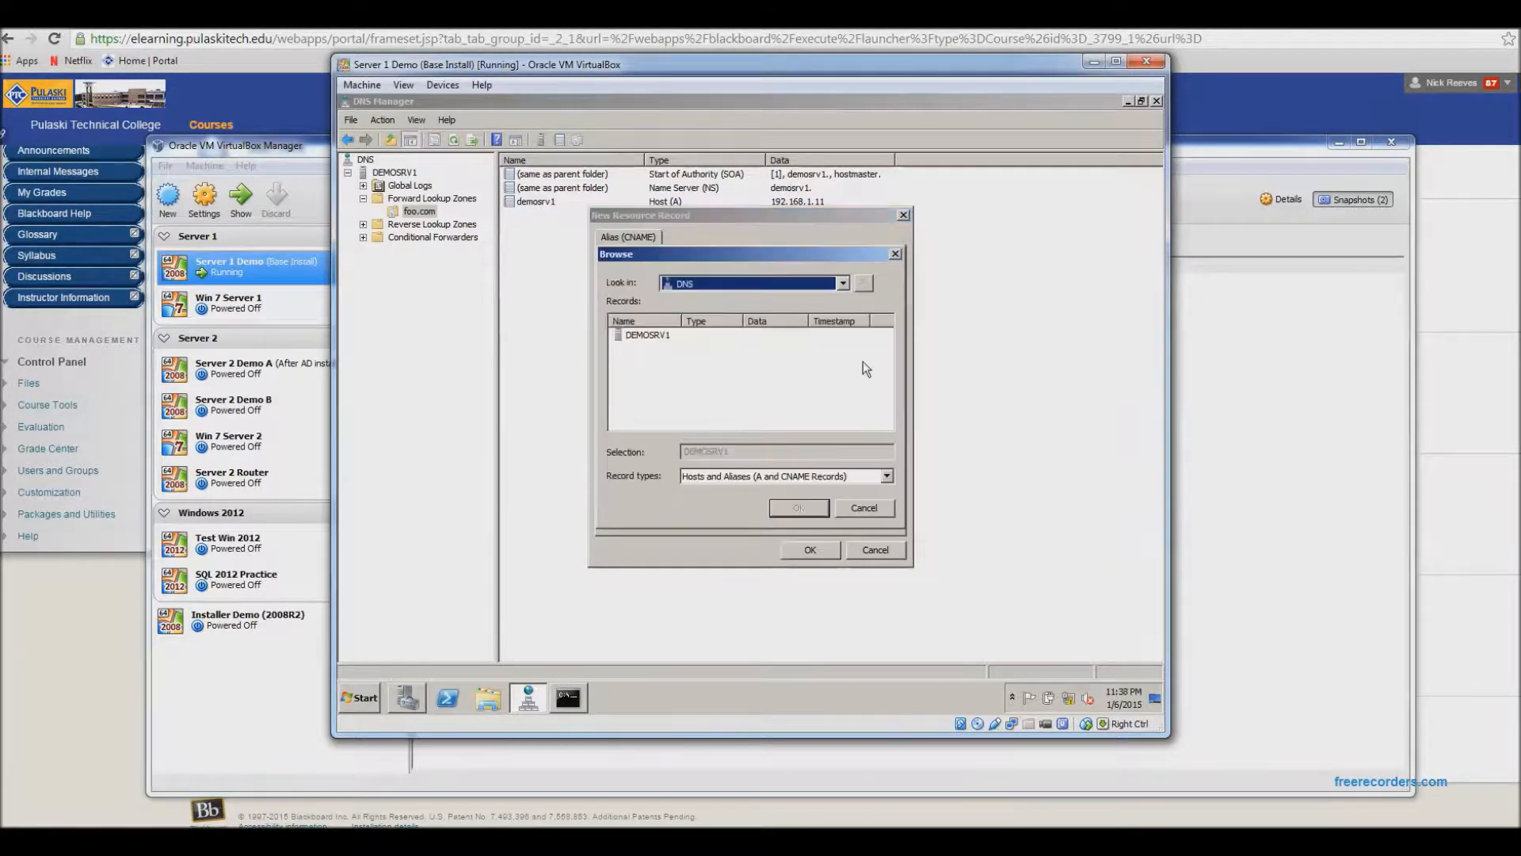
left_click(648, 334)
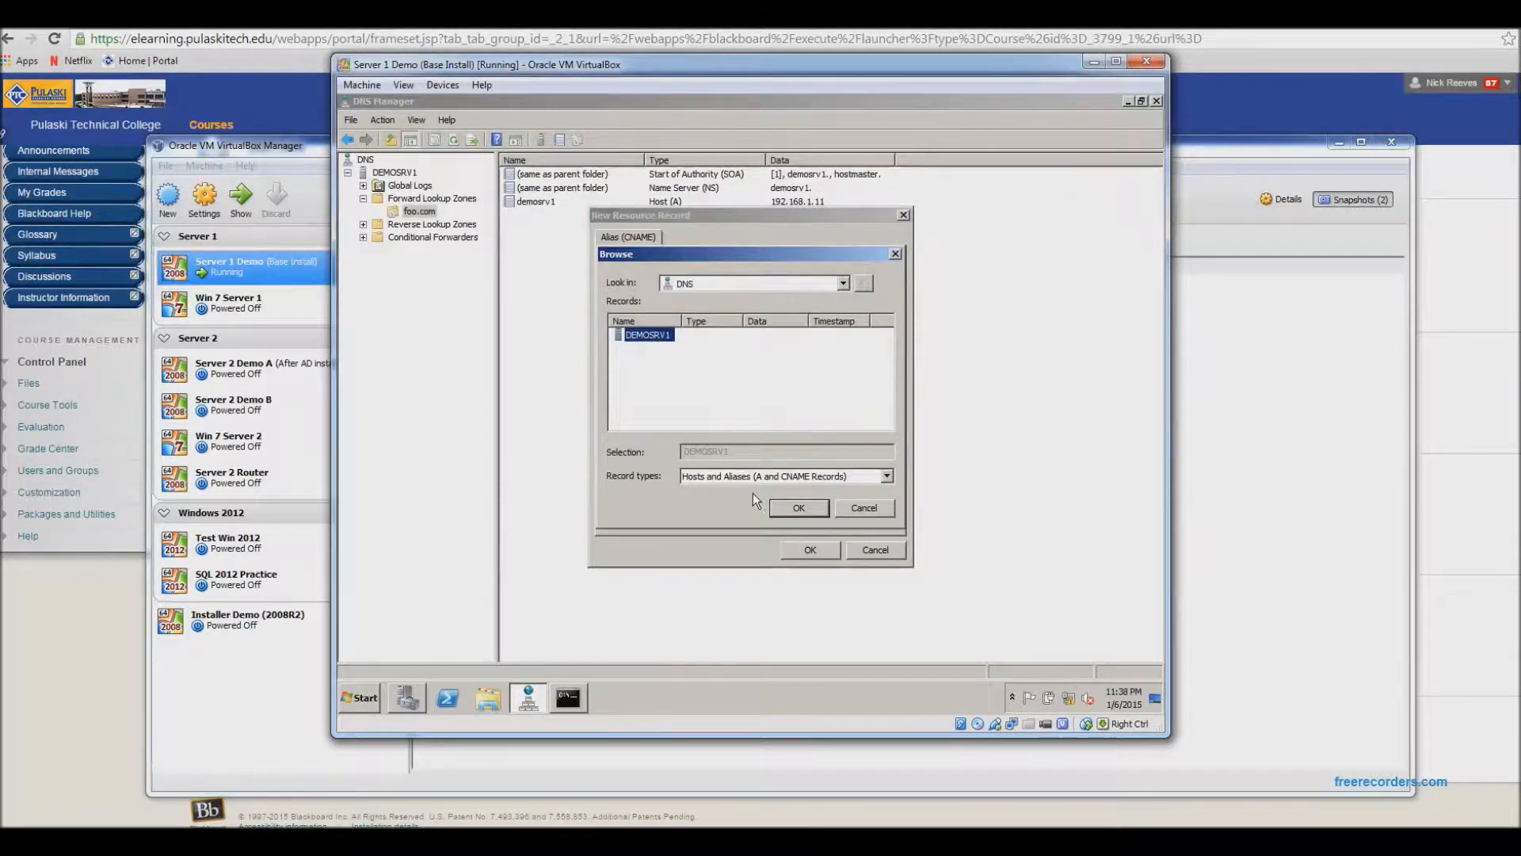
left_click(794, 507)
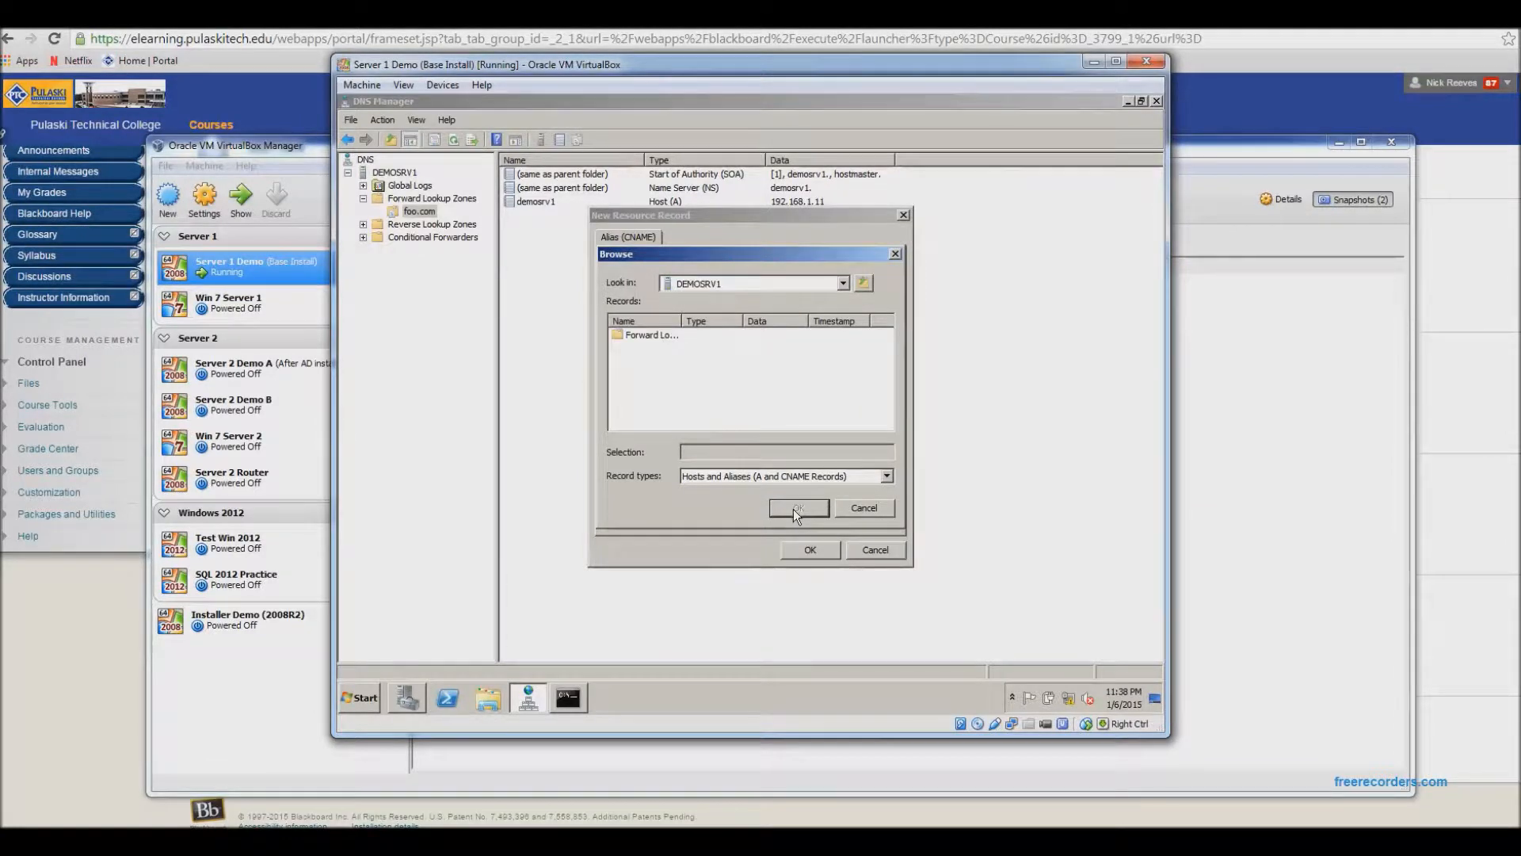
double_click(641, 336)
double_click(640, 334)
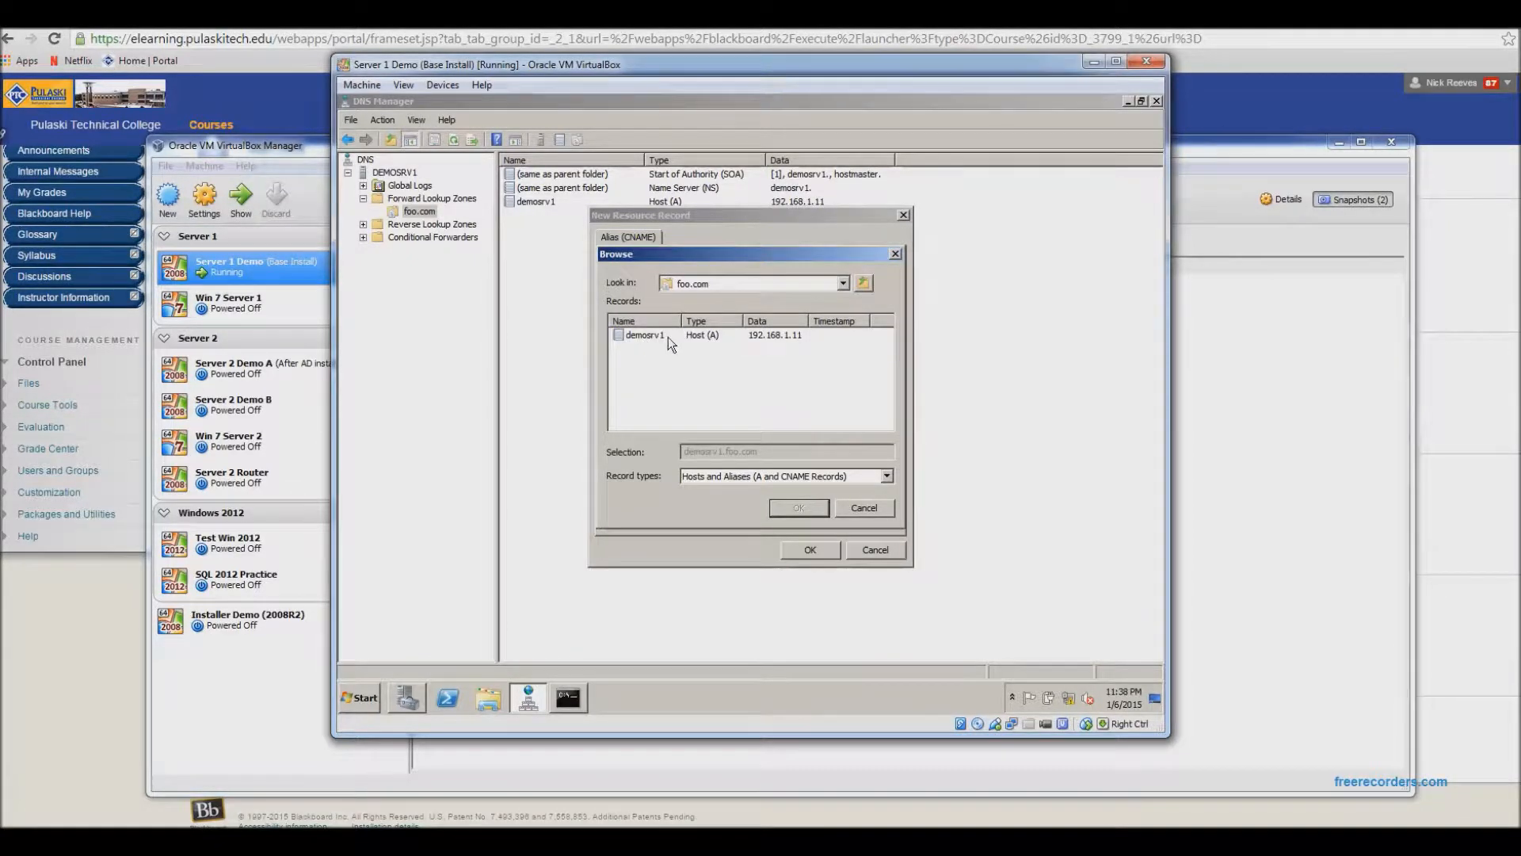
left_click(648, 336)
left_click(795, 509)
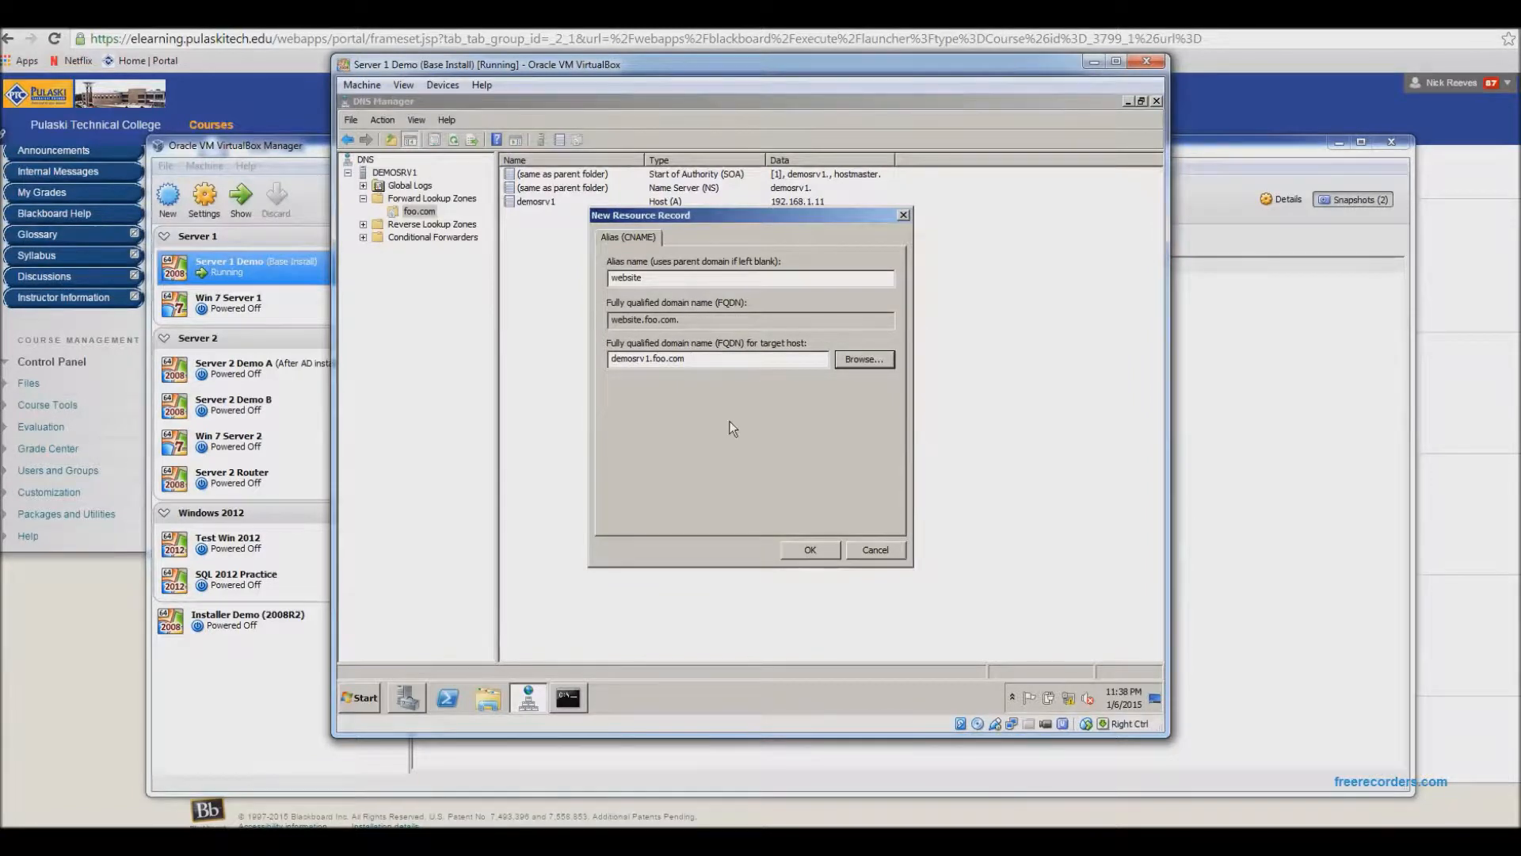
left_click(809, 549)
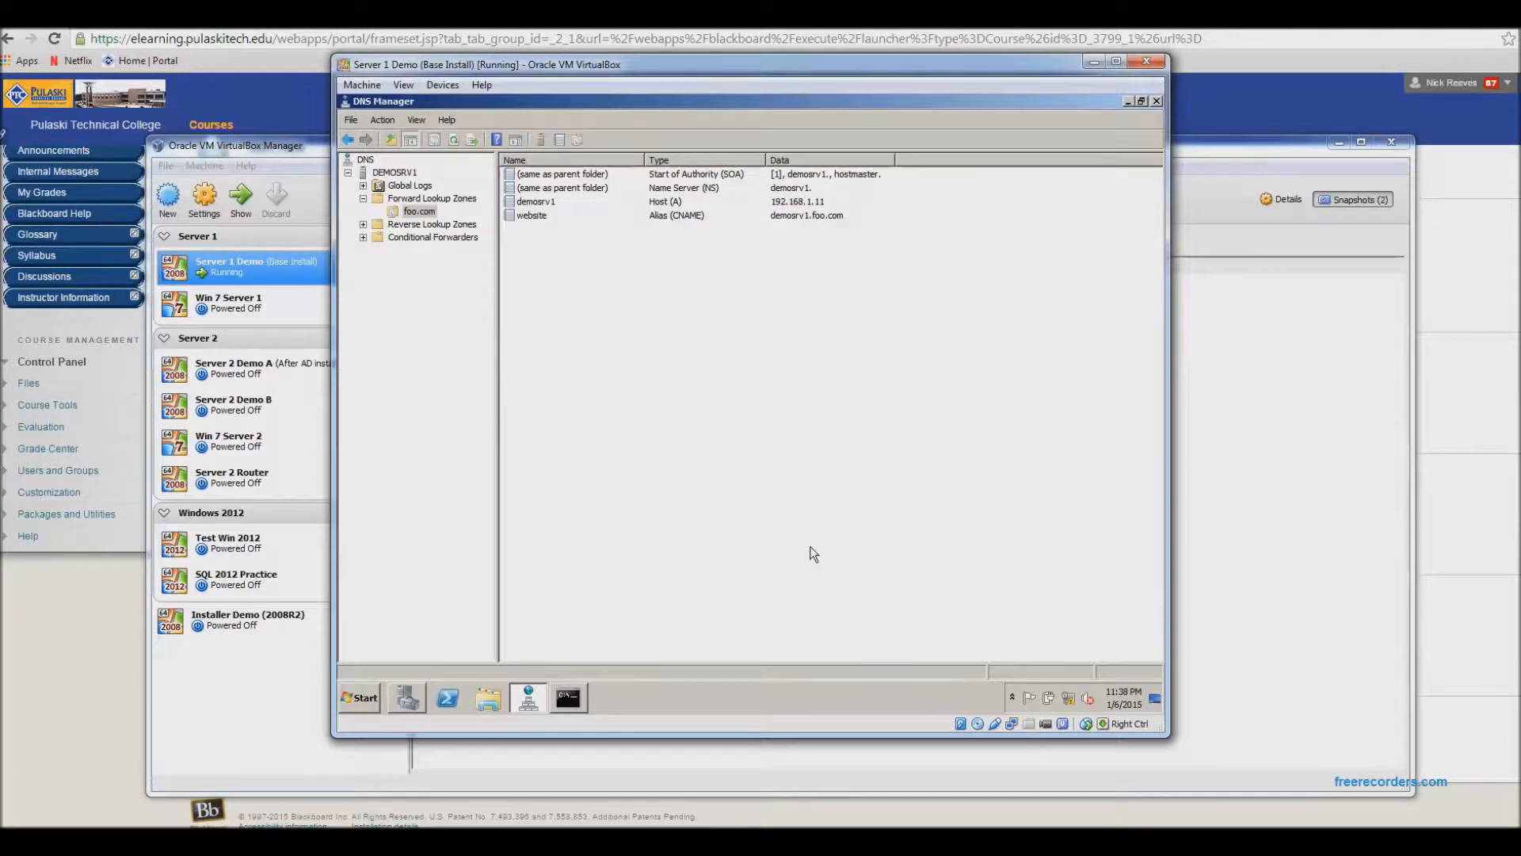
- Create a new host record named demosrv2 with IP address 192.168.1.13 in the foo.com zone
right_click(536, 257)
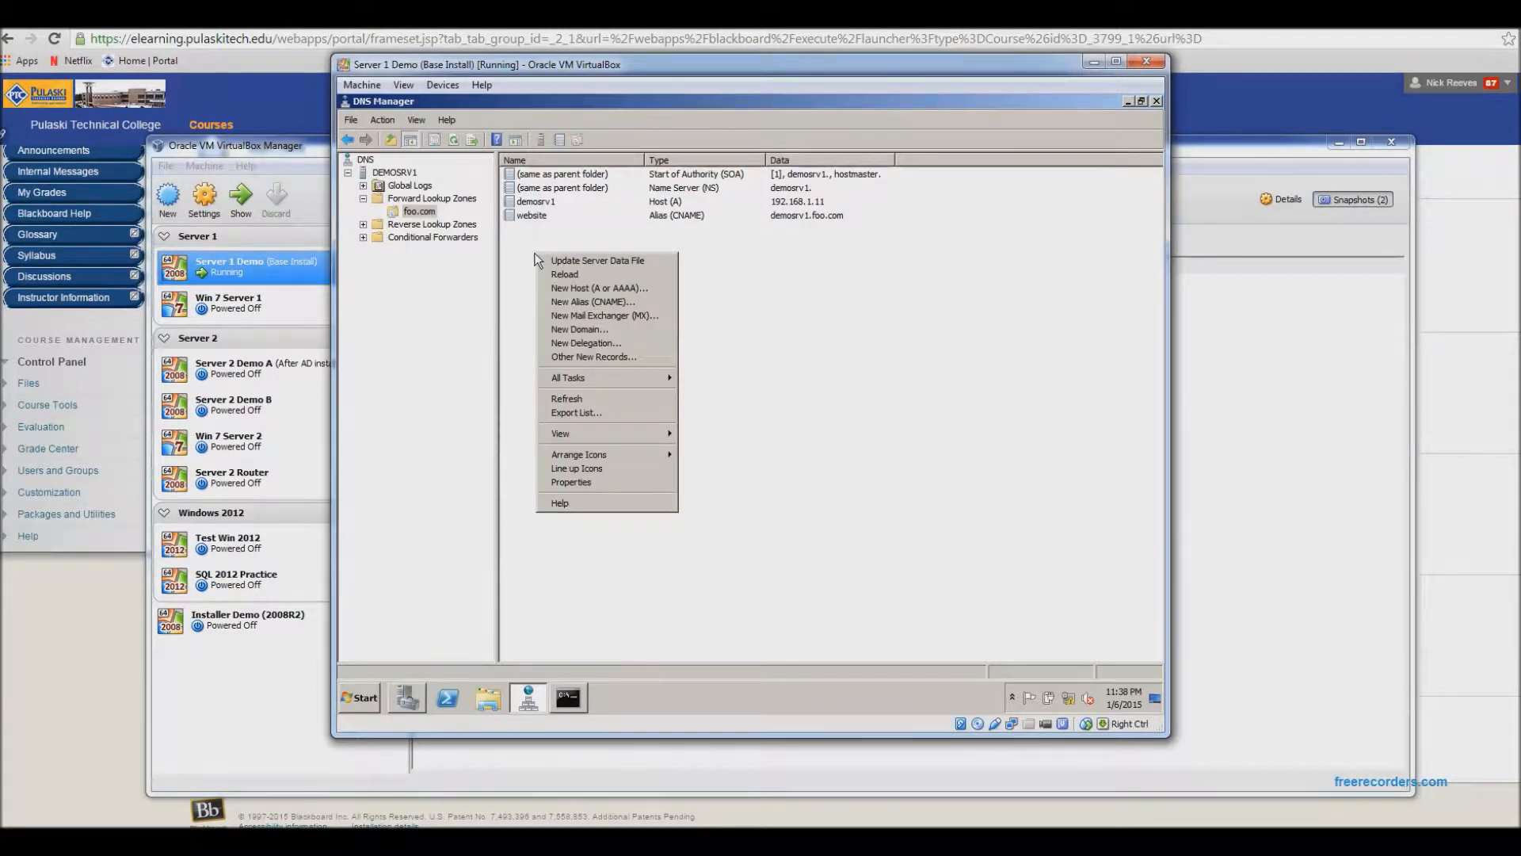
left_click(592, 291)
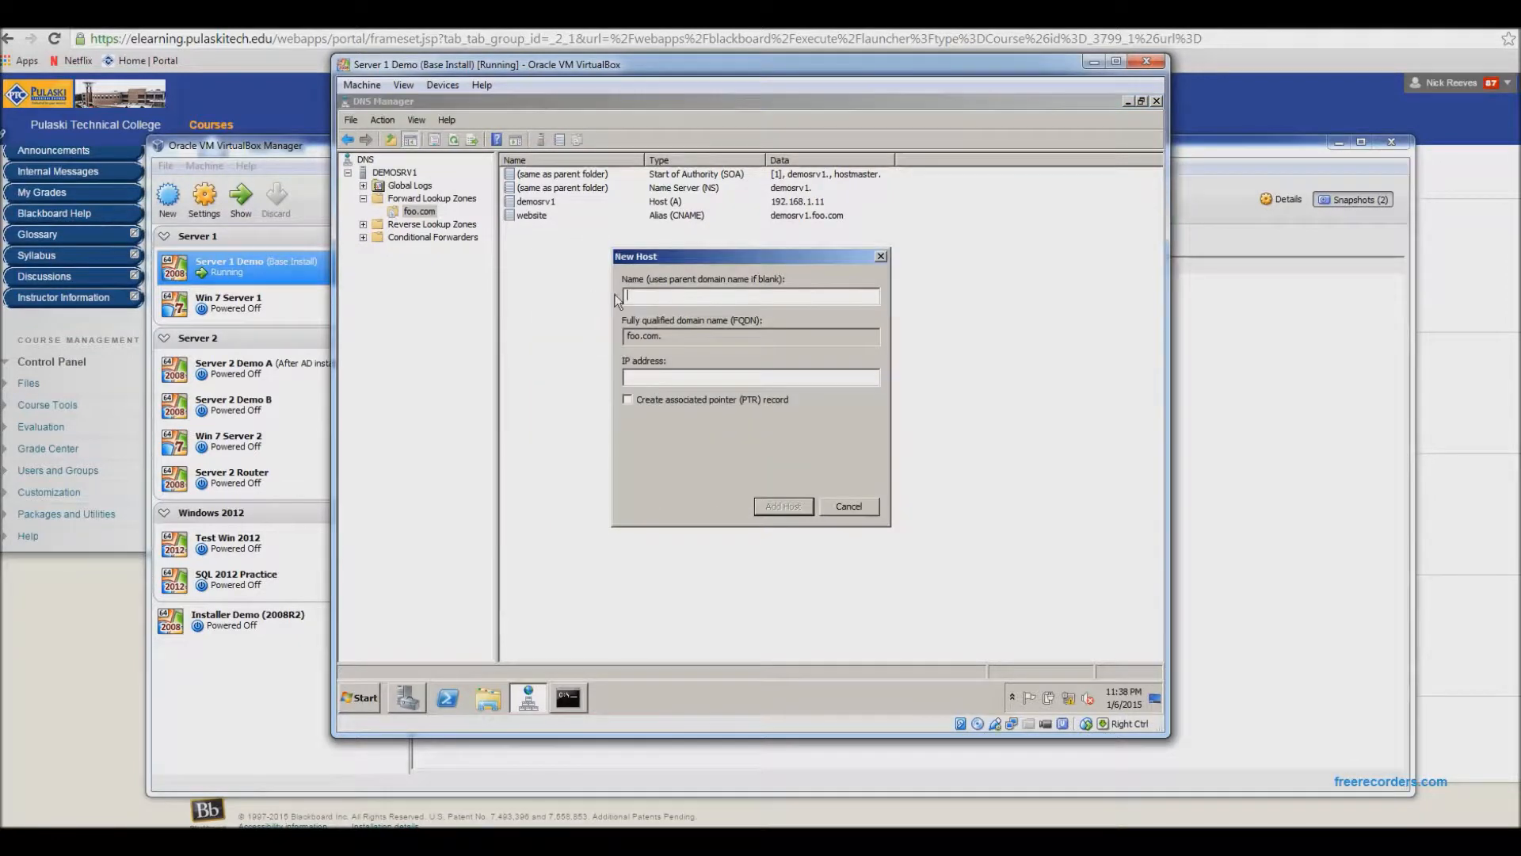
type("demosrv2")
left_click(743, 379)
type("192.168.1.13")
left_click(777, 506)
left_click(872, 442)
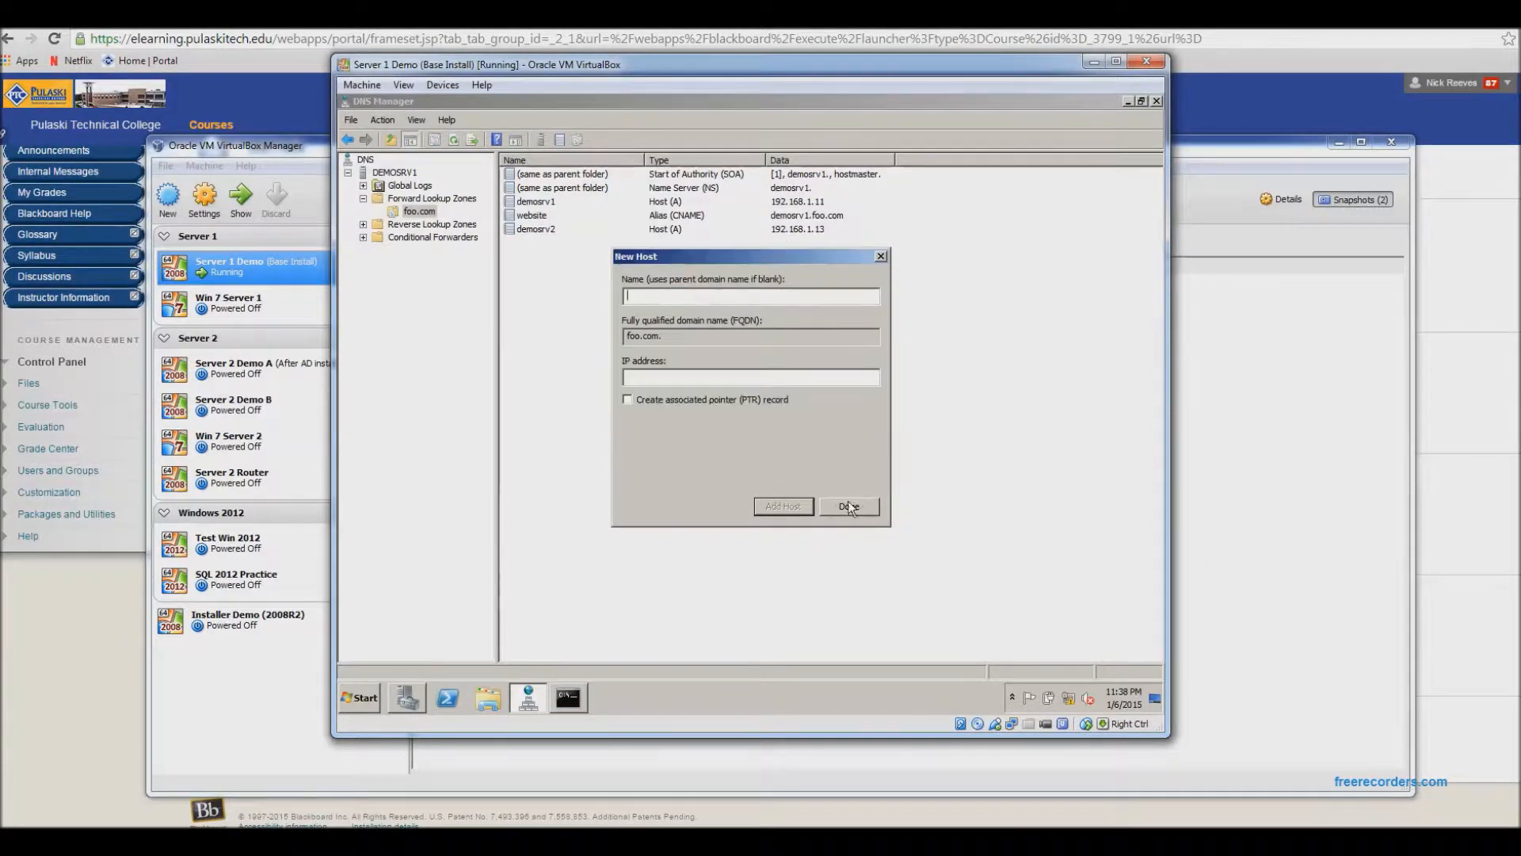
left_click(844, 504)
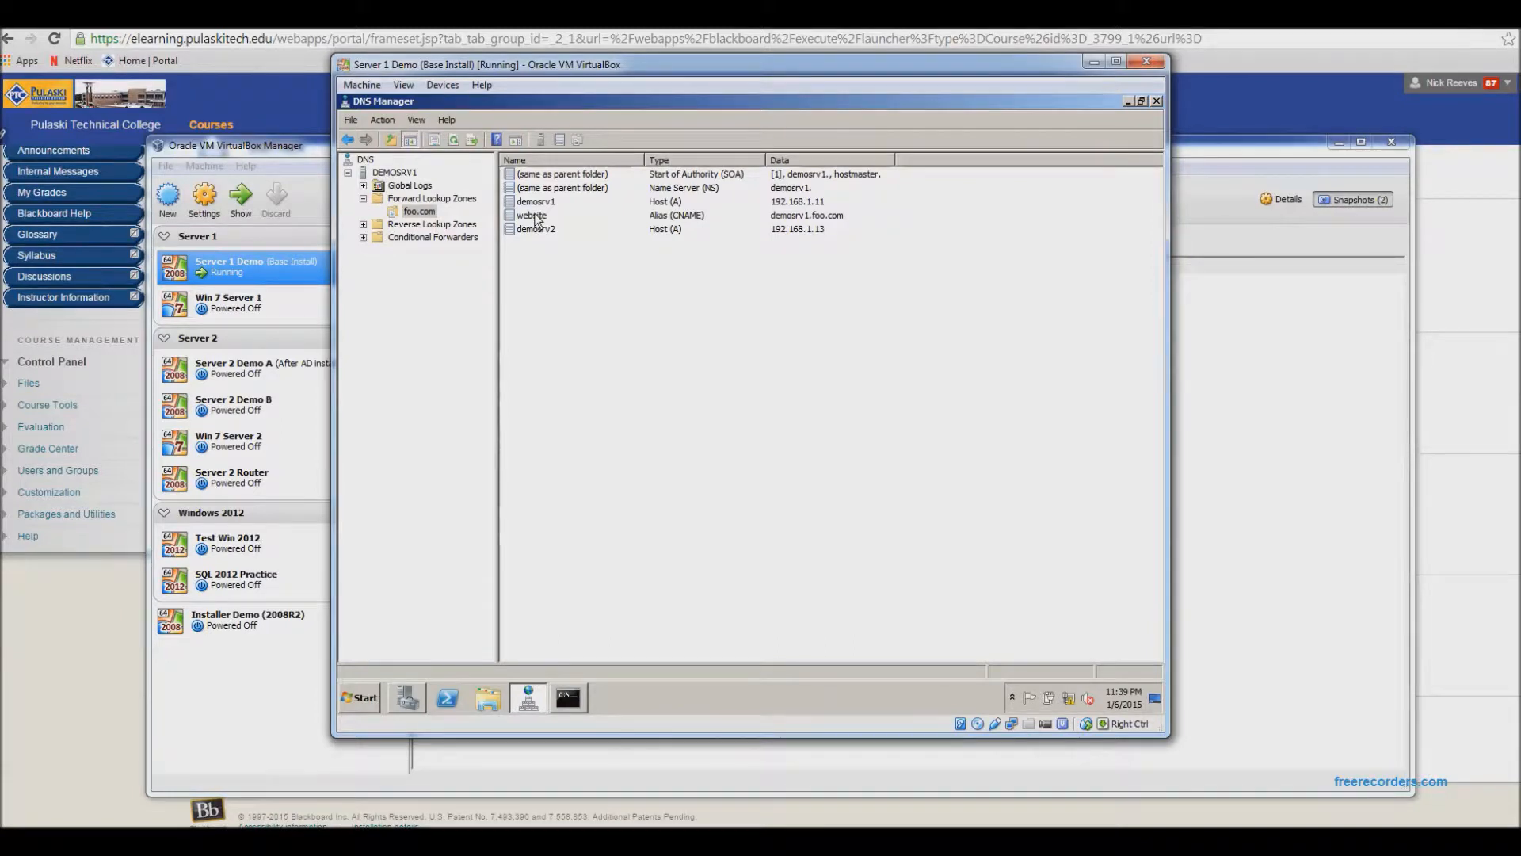
- Change the website alias's target host to demosrv2.foo.com in its properties
double_click(533, 215)
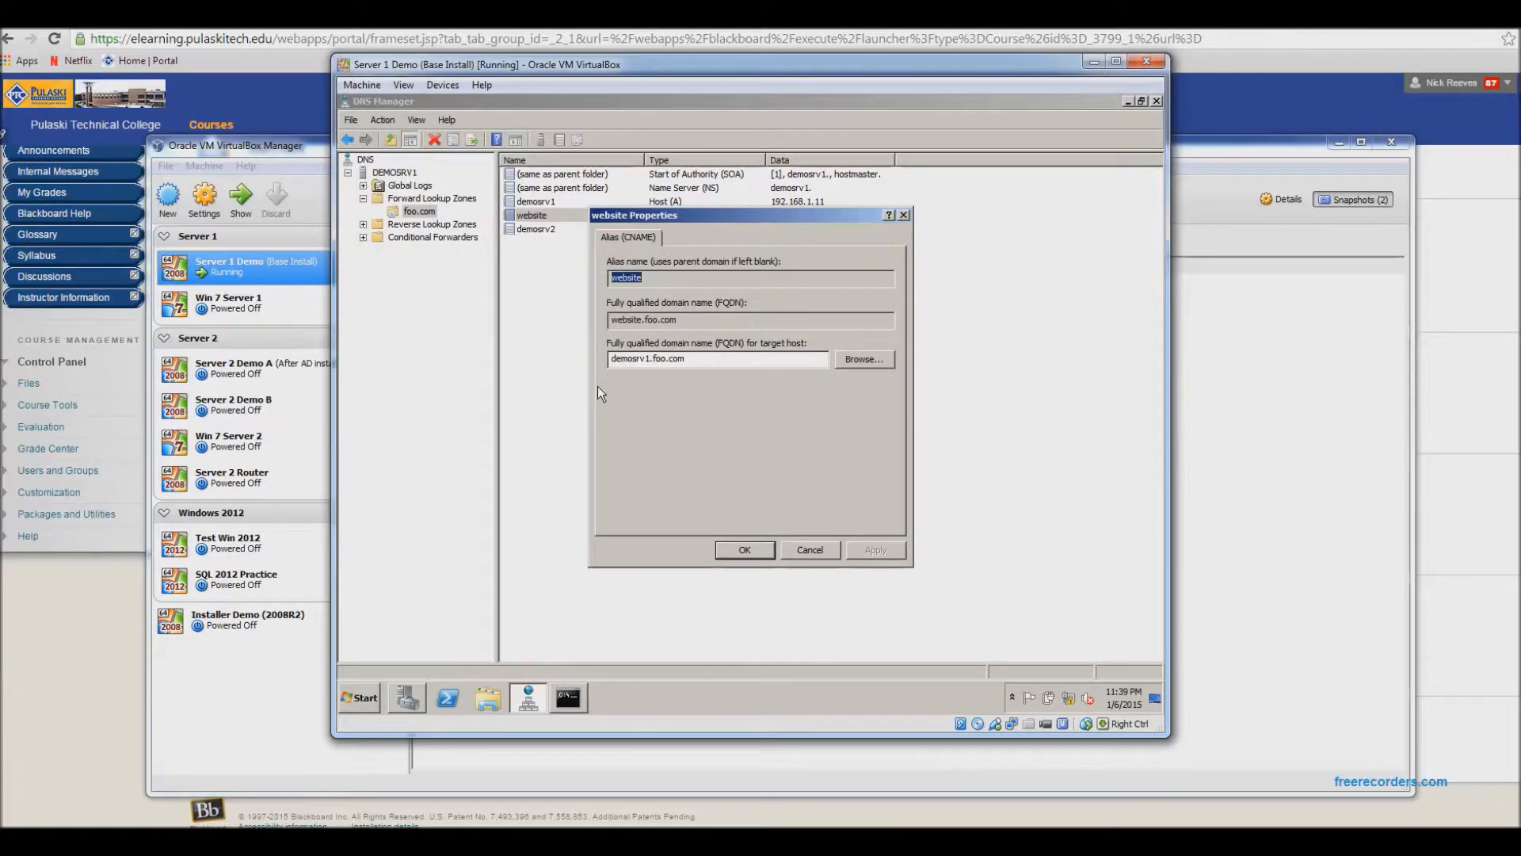
left_click(852, 363)
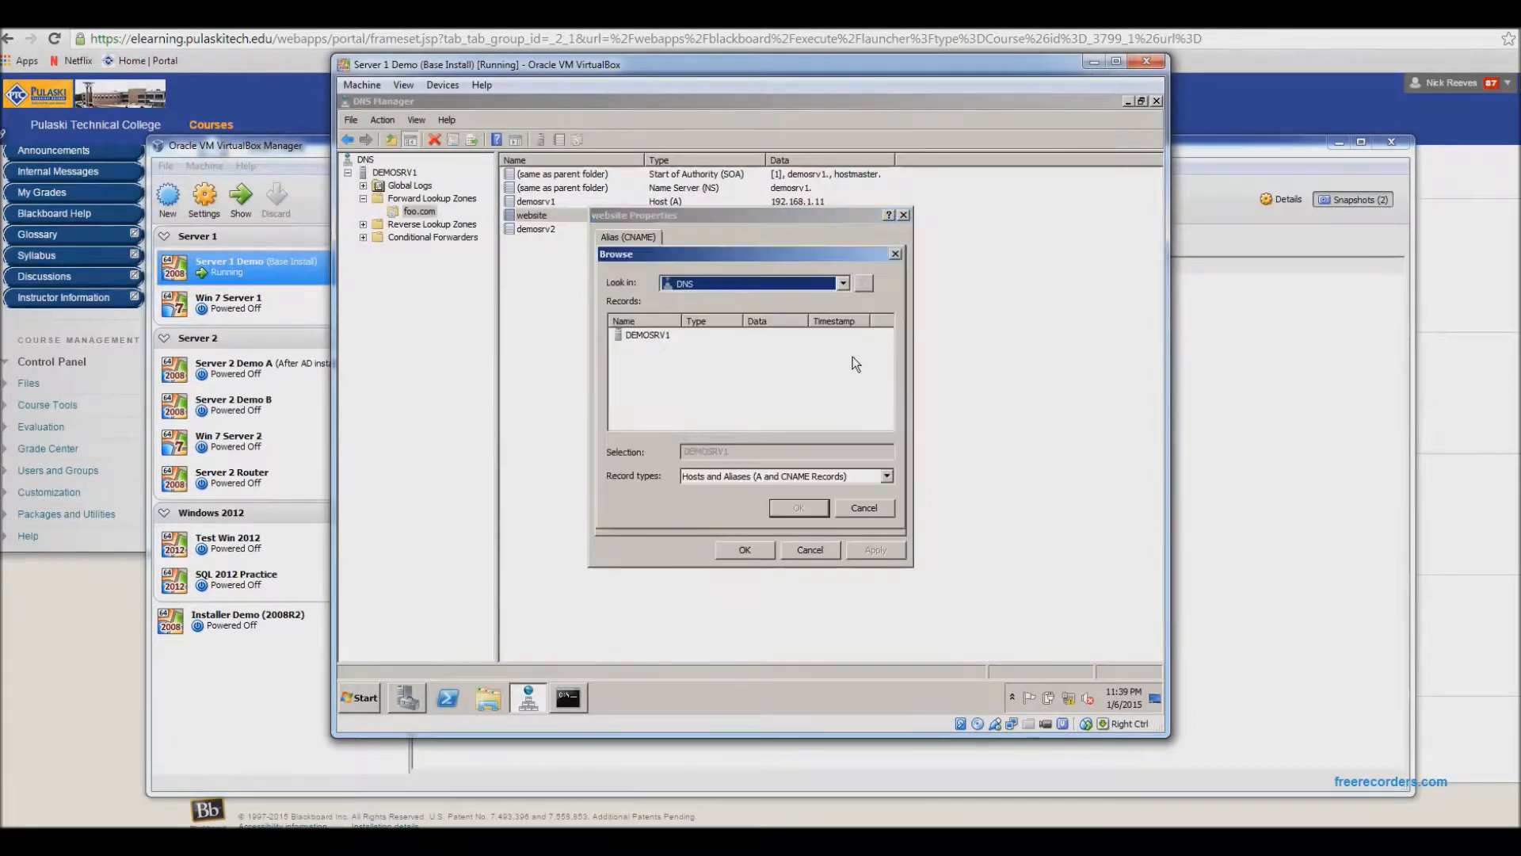
double_click(647, 335)
double_click(648, 336)
double_click(636, 334)
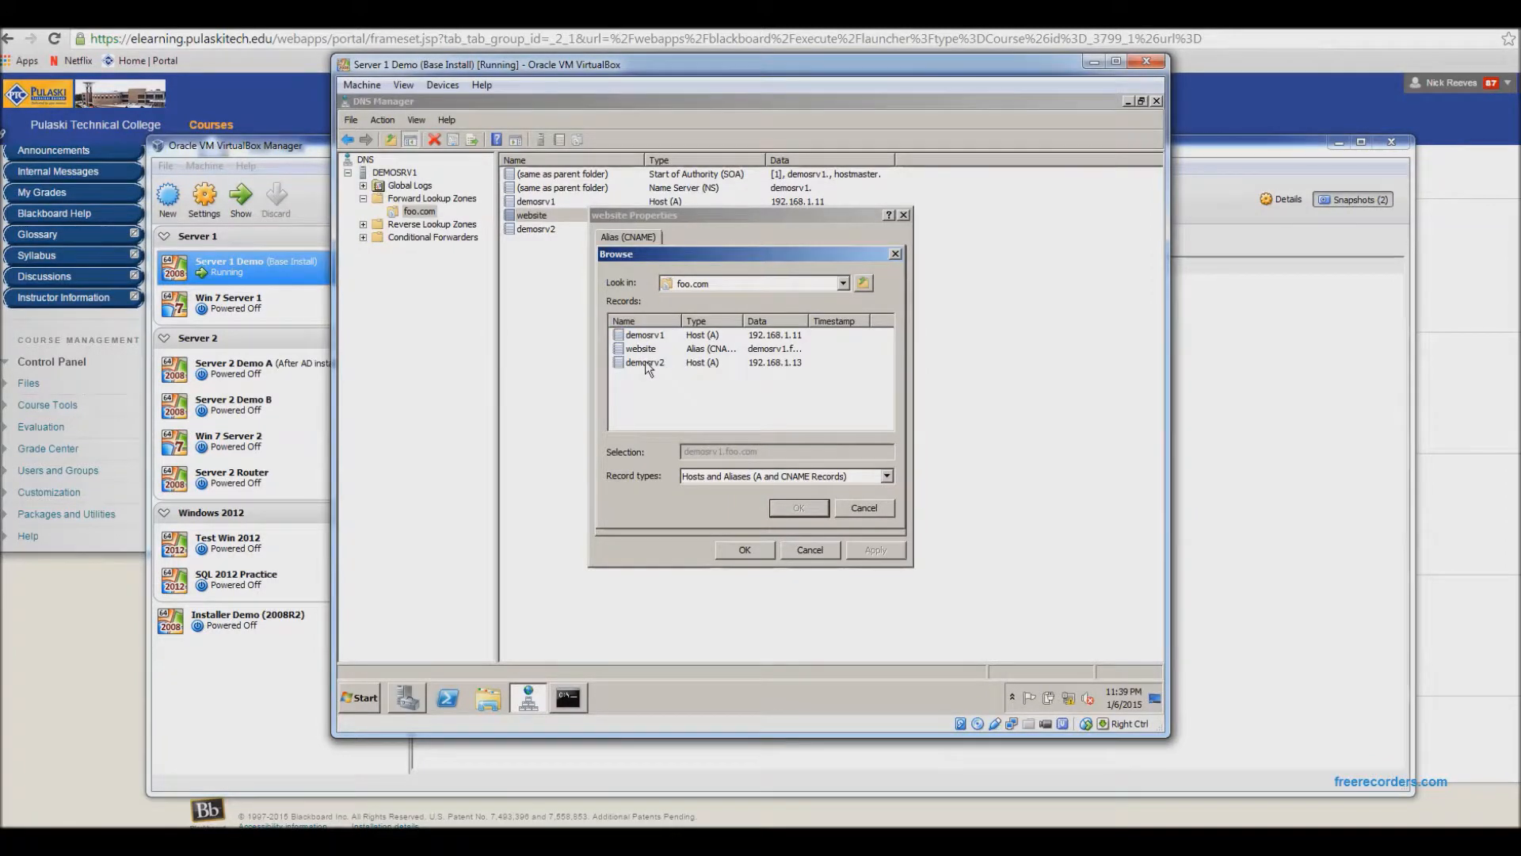
left_click(646, 363)
left_click(785, 510)
left_click(744, 549)
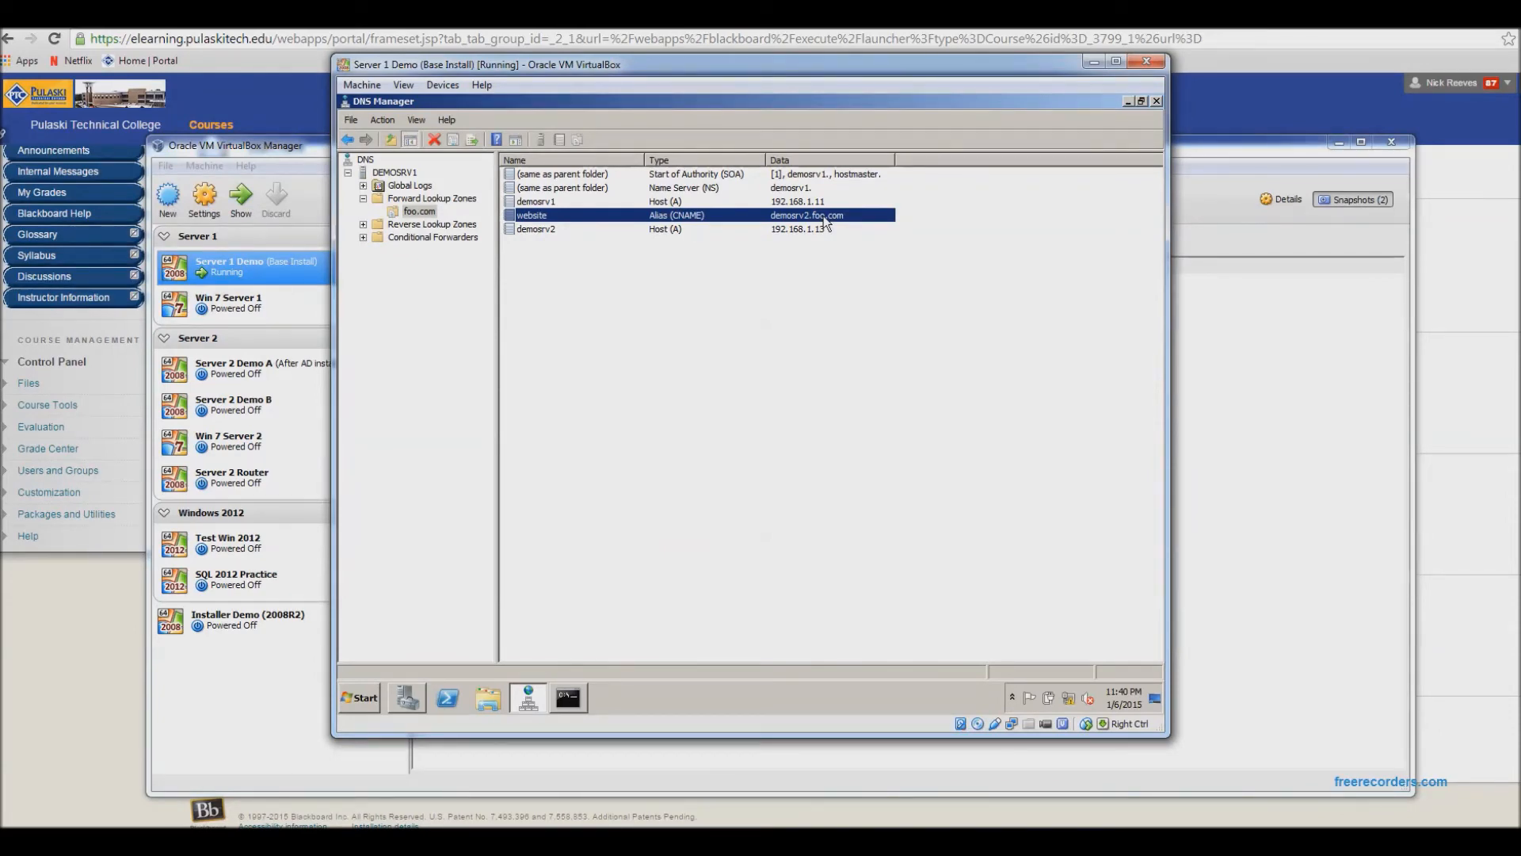
left_click(537, 839)
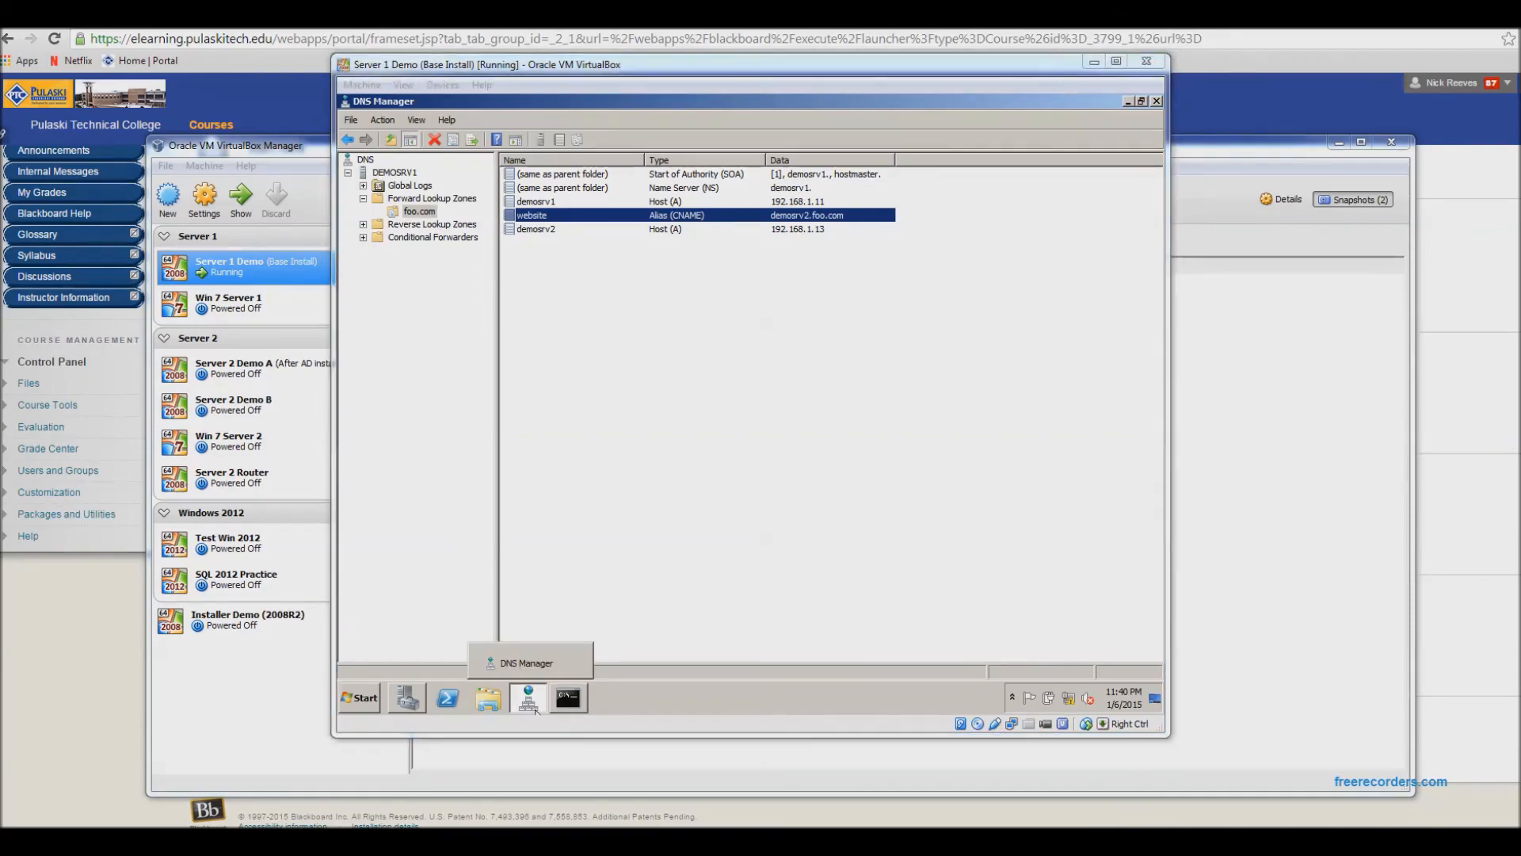